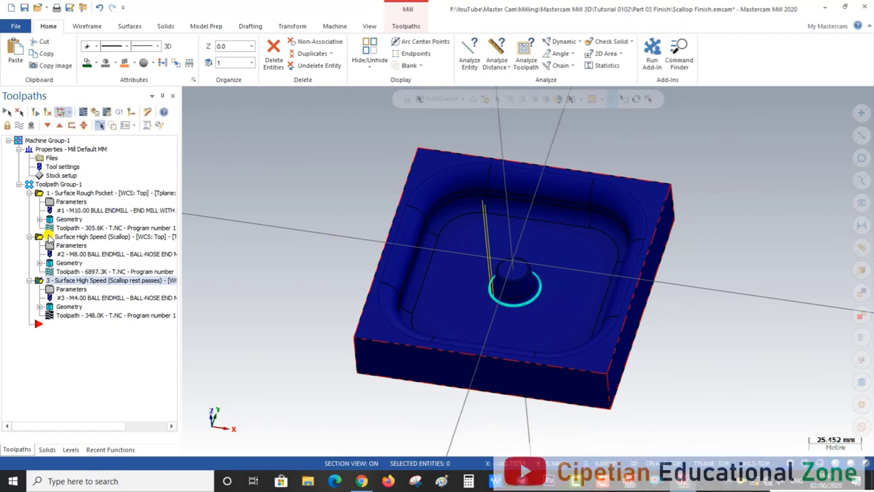
Inspect the scallop and rest-pass toolpaths on the part from several angles and from the top.
{"action": "left_click", "coordinate": [41, 237]}
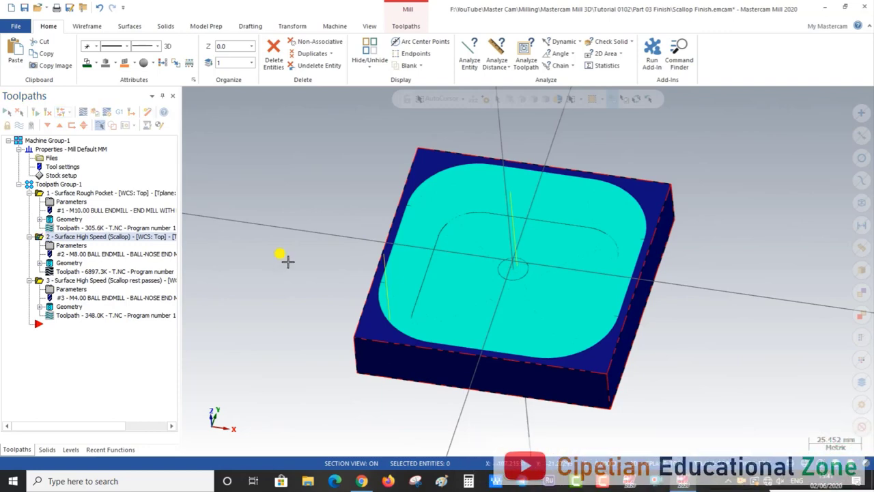
{"action": "mouse_move", "coordinate": [316, 267]}
{"action": "middle_mouse_down"}
{"action": "mouse_move", "coordinate": [434, 265]}
{"action": "mouse_move", "coordinate": [450, 237]}
{"action": "mouse_move", "coordinate": [386, 253]}
{"action": "mouse_move", "coordinate": [390, 273]}
{"action": "mouse_move", "coordinate": [396, 246]}
{"action": "mouse_move", "coordinate": [407, 267]}
{"action": "mouse_move", "coordinate": [413, 261]}
{"action": "middle_mouse_up"}
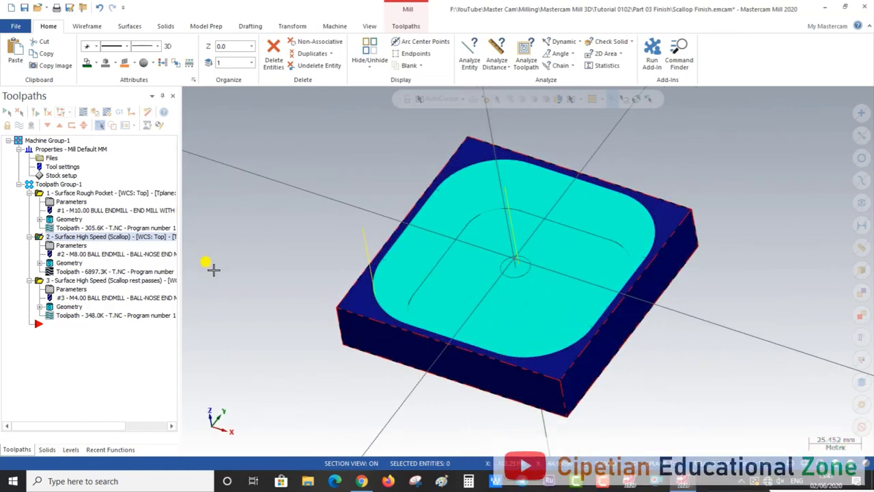
{"action": "left_click", "coordinate": [52, 280]}
{"action": "middle_click_drag", "start_coordinate": [230, 245], "coordinate": [254, 248]}
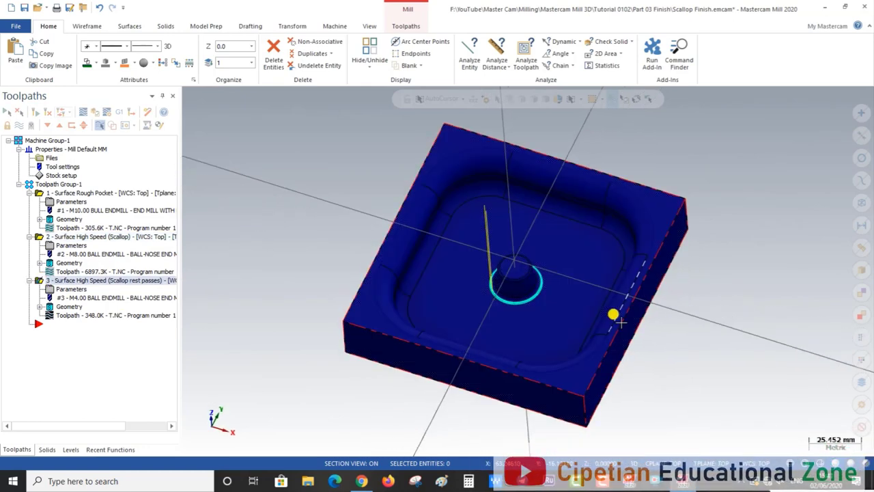
{"action": "scroll", "coordinate": [619, 322], "scroll_direction": "up", "scroll_amount": 3}
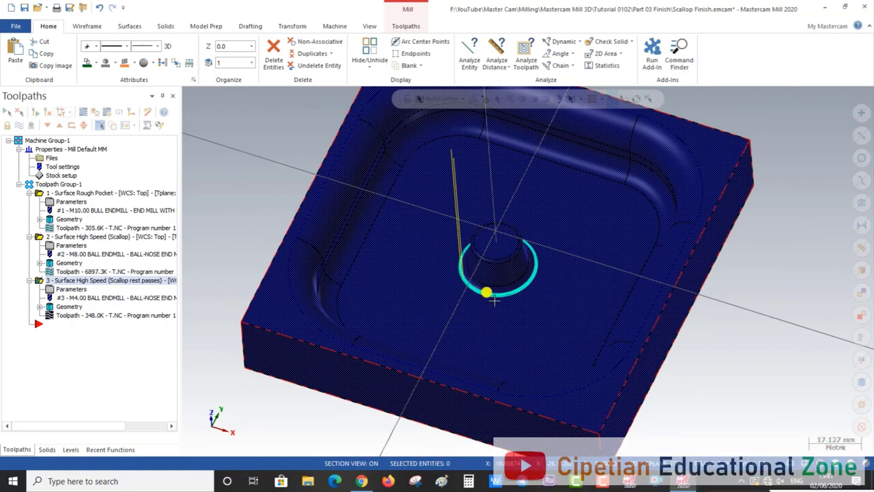
{"action": "scroll", "coordinate": [494, 301], "scroll_direction": "down", "scroll_amount": 3}
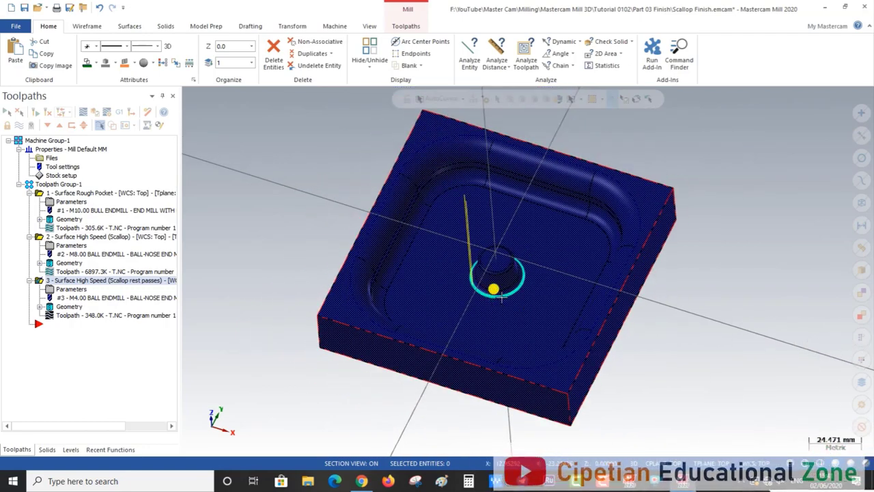
{"action": "middle_click_drag", "start_coordinate": [501, 295], "coordinate": [454, 316]}
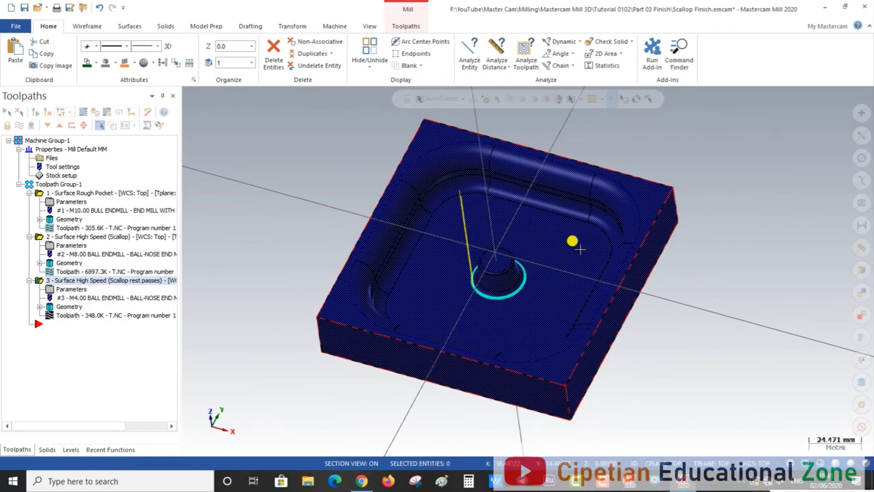
{"action": "key", "text": "alt+1"}
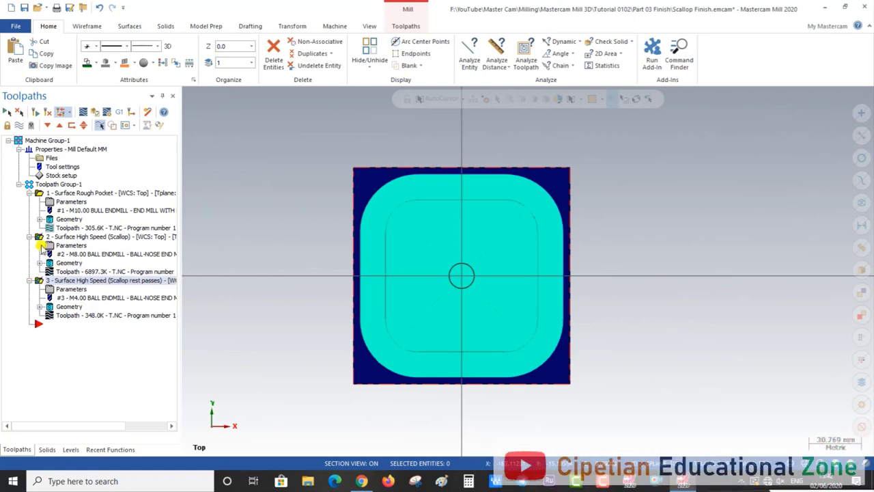
Delete scallop toolpaths 2 and 3, keeping only the Surface Rough Pocket operation.
{"action": "left_click", "coordinate": [41, 280]}
{"action": "left_click", "coordinate": [39, 237]}
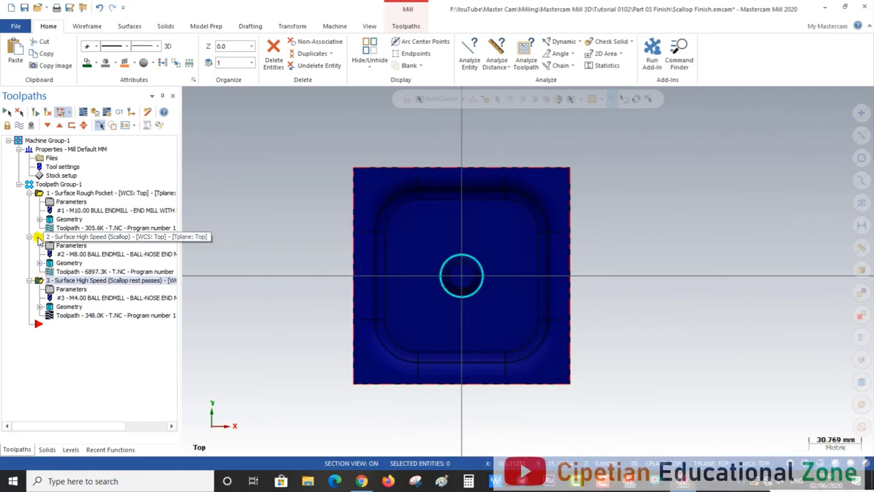
{"action": "right_click", "coordinate": [37, 237]}
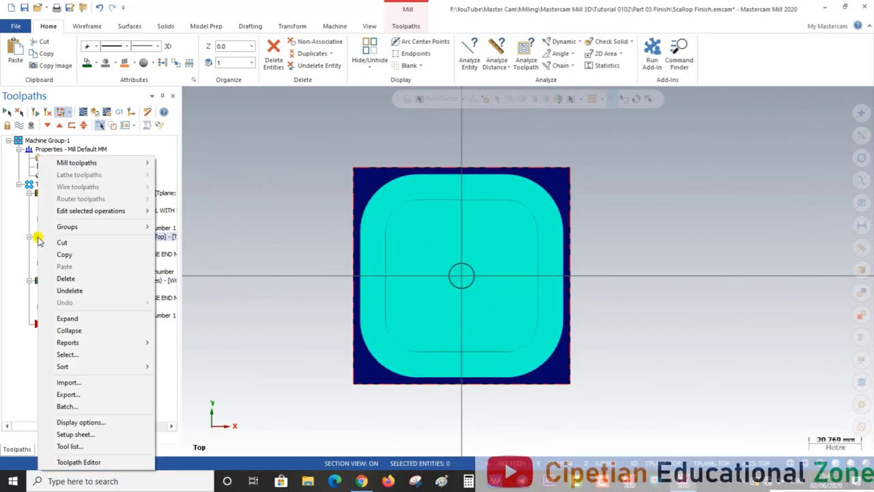
{"action": "left_click", "coordinate": [80, 278]}
{"action": "left_click", "coordinate": [463, 275]}
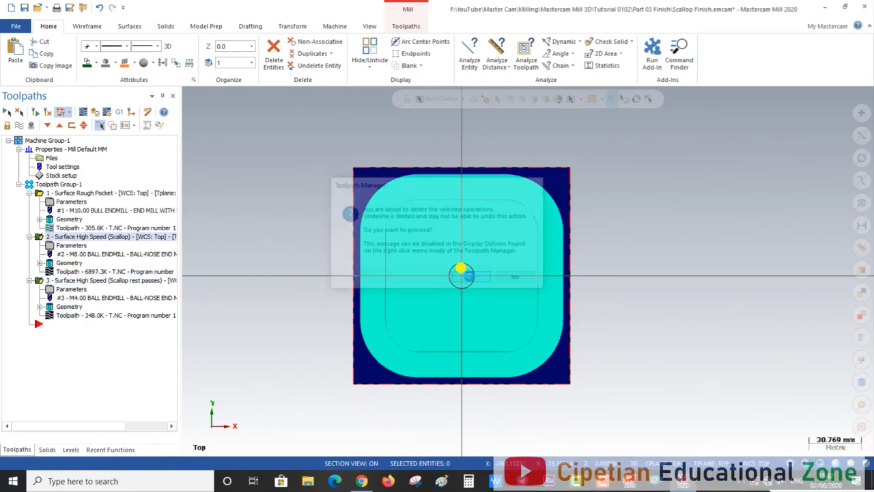
Tilt the part, then return to the Top (WCS) view.
{"action": "middle_click_drag", "start_coordinate": [632, 326], "coordinate": [638, 236]}
{"action": "right_click", "coordinate": [637, 232]}
{"action": "left_click", "coordinate": [648, 288]}
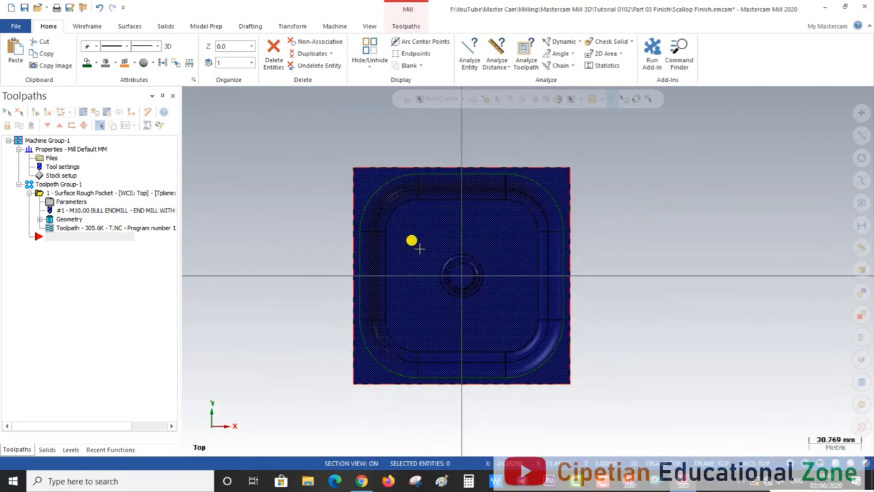
Hide the toolpath display and start a Scallop finishing toolpath from the 3D gallery.
{"action": "key", "text": "alt+t"}
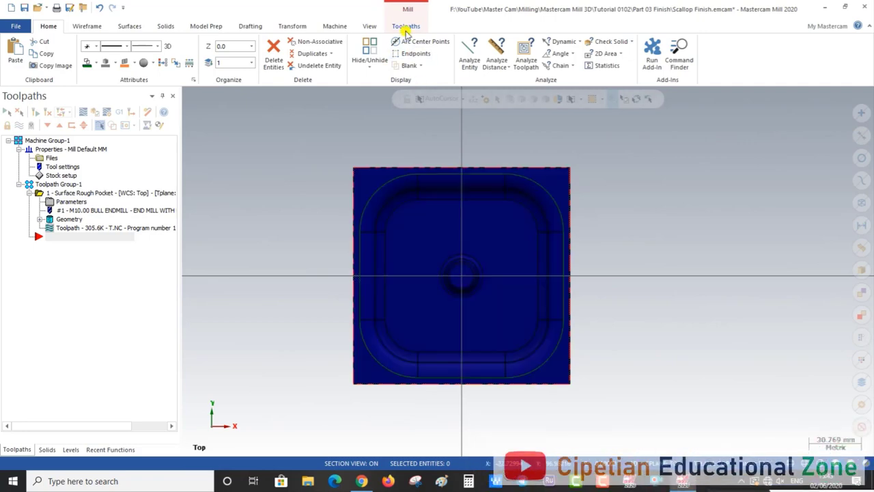
{"action": "left_click", "coordinate": [406, 28]}
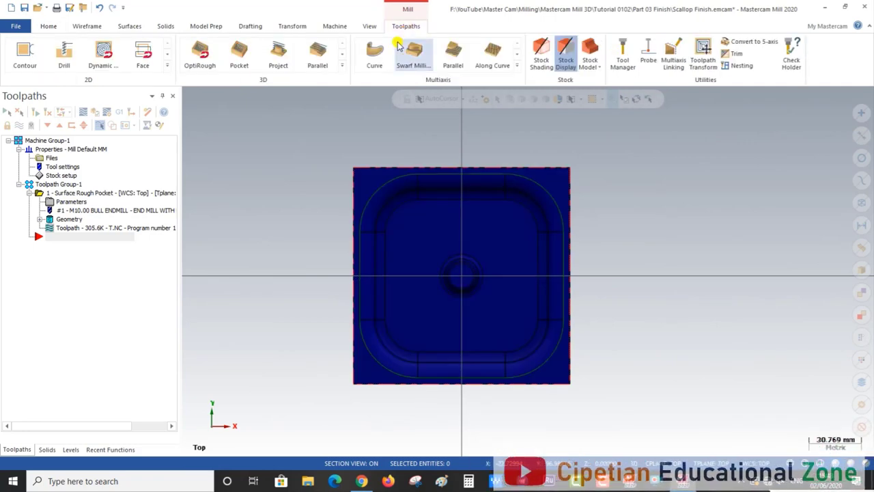
{"action": "left_click", "coordinate": [342, 65]}
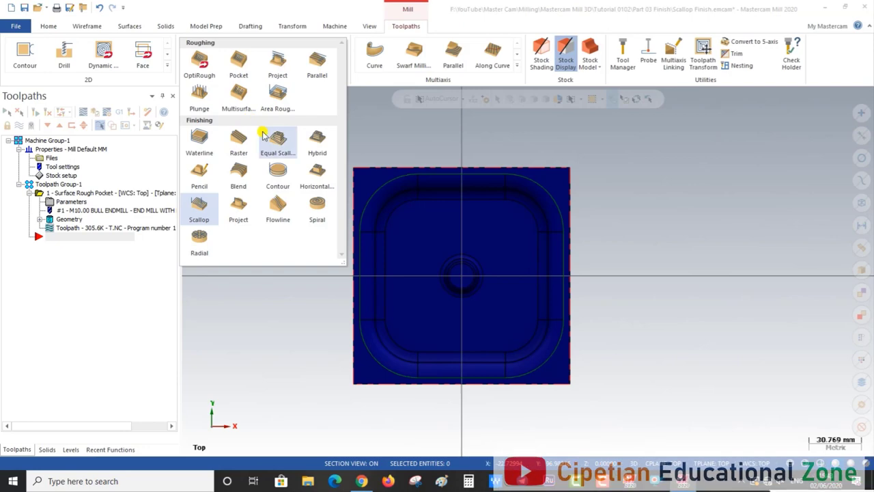
{"action": "left_click", "coordinate": [199, 206]}
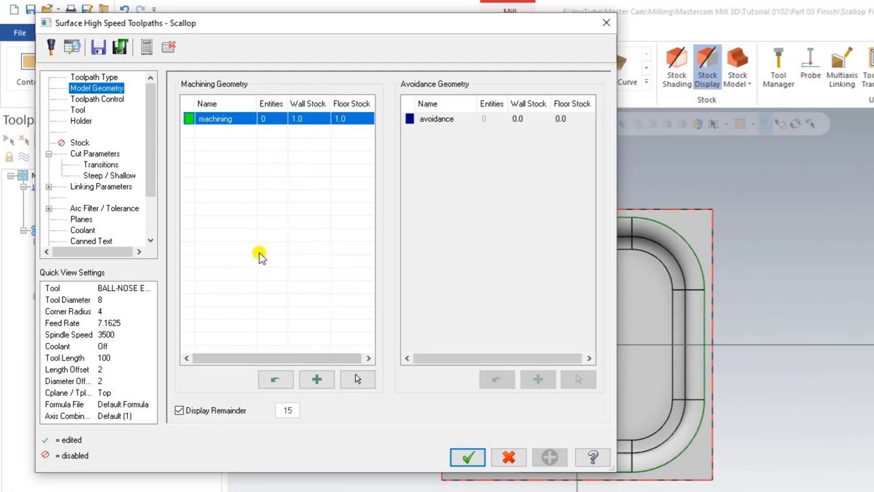
Select all 35 solid entities of the part as the scallop's machining geometry.
{"action": "left_click", "coordinate": [356, 379]}
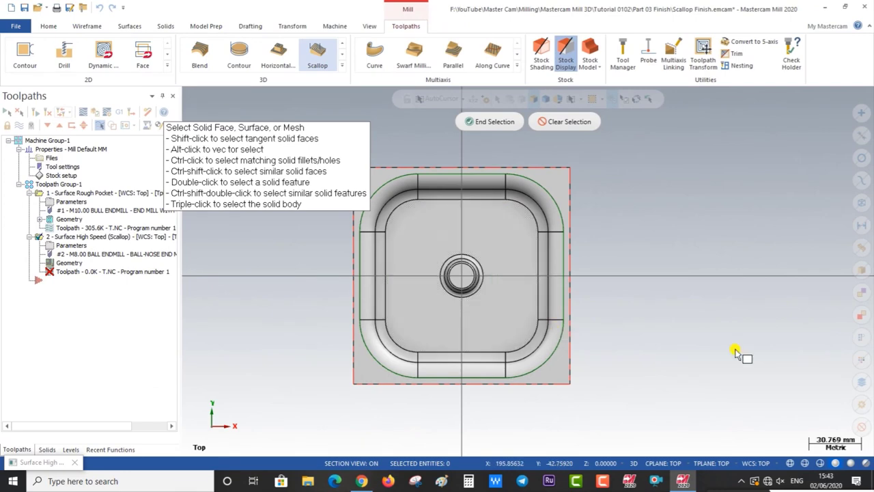
{"action": "left_click", "coordinate": [860, 270]}
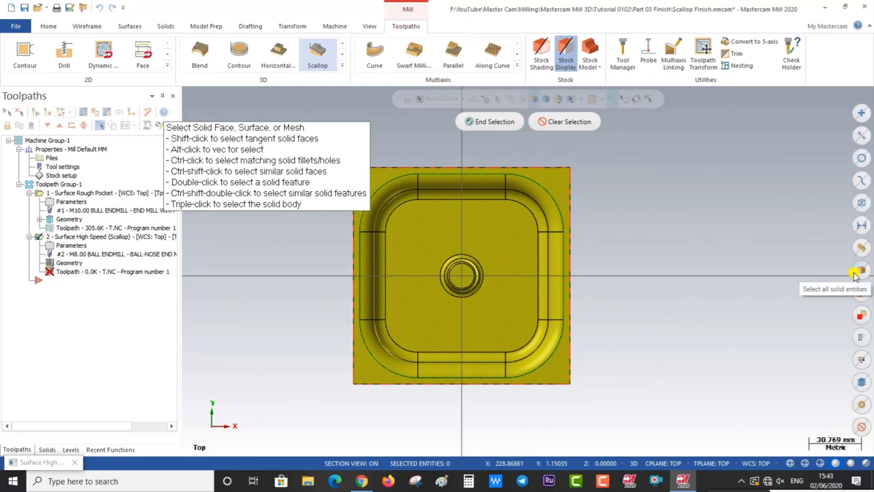
{"action": "mouse_move", "coordinate": [663, 312]}
{"action": "middle_mouse_down"}
{"action": "mouse_move", "coordinate": [630, 287]}
{"action": "mouse_move", "coordinate": [649, 300]}
{"action": "middle_mouse_up"}
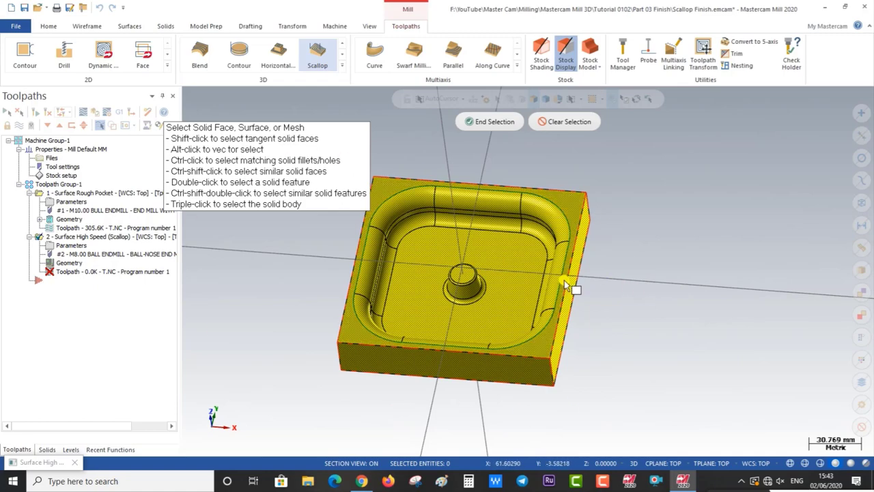
{"action": "left_click", "coordinate": [489, 122]}
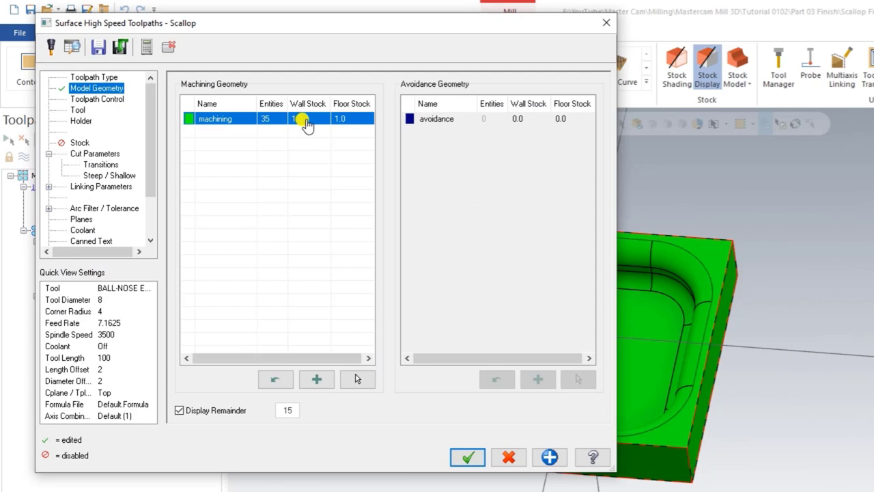
Set the machining geometry's floor stock and wall stock both to 0.
{"action": "left_click", "coordinate": [352, 121]}
{"action": "type", "text": "0"}
{"action": "left_click", "coordinate": [297, 125]}
{"action": "left_click", "coordinate": [300, 128]}
{"action": "type", "text": "0"}
{"action": "left_click", "coordinate": [343, 124]}
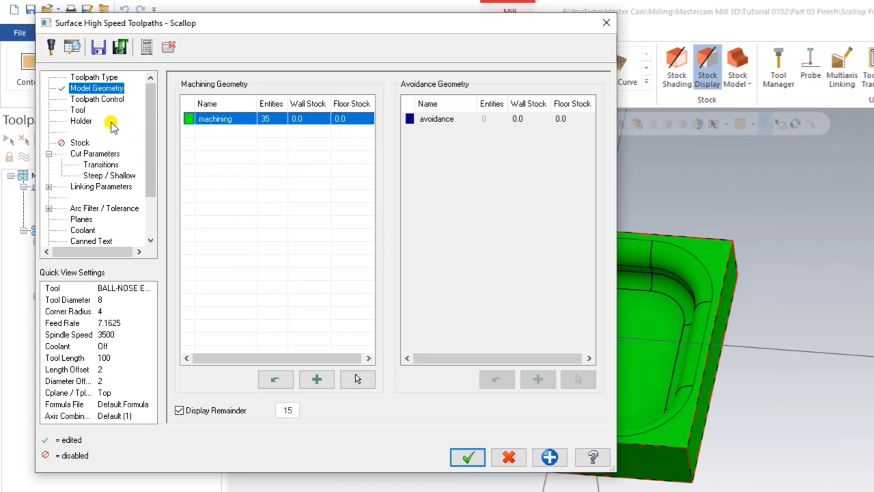
{"action": "left_click", "coordinate": [99, 103]}
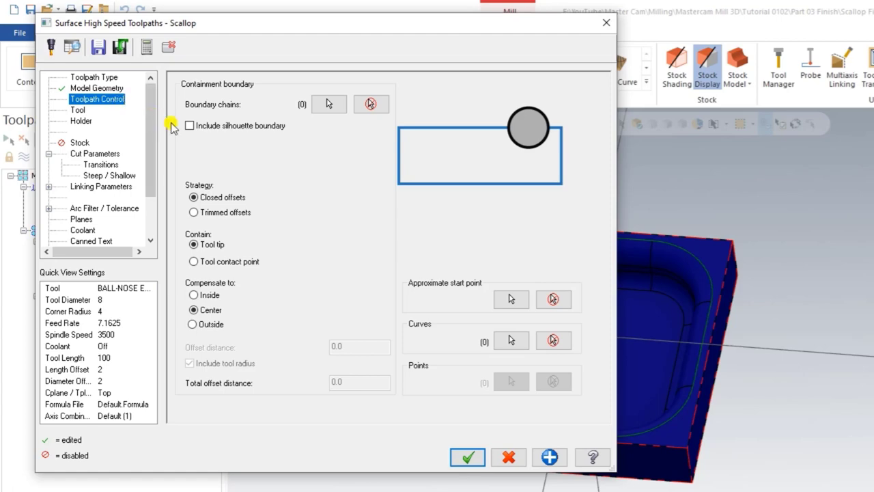
Chain the pocket's rounded outer outline as the single containment boundary.
{"action": "left_click", "coordinate": [345, 108]}
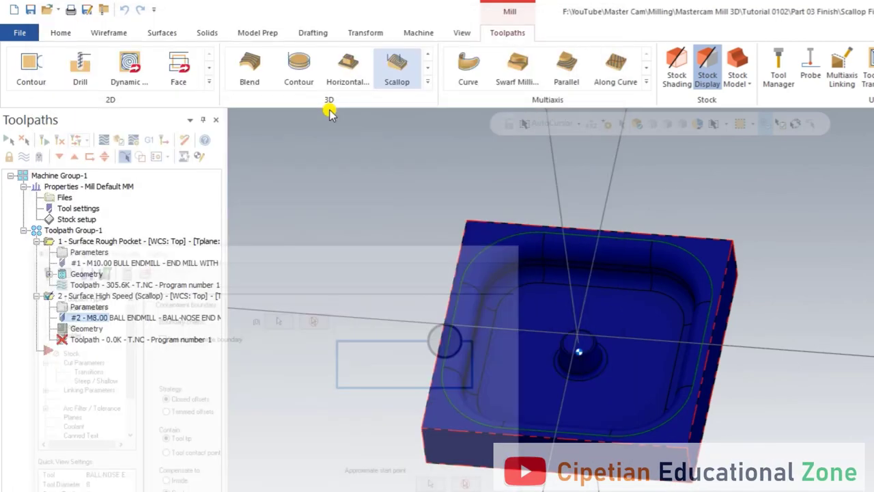
{"action": "left_click", "coordinate": [448, 292]}
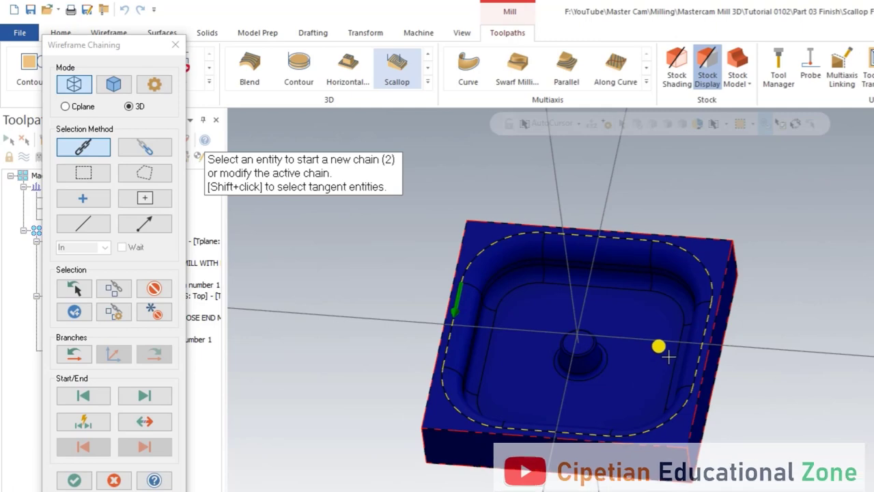
{"action": "left_click", "coordinate": [74, 481]}
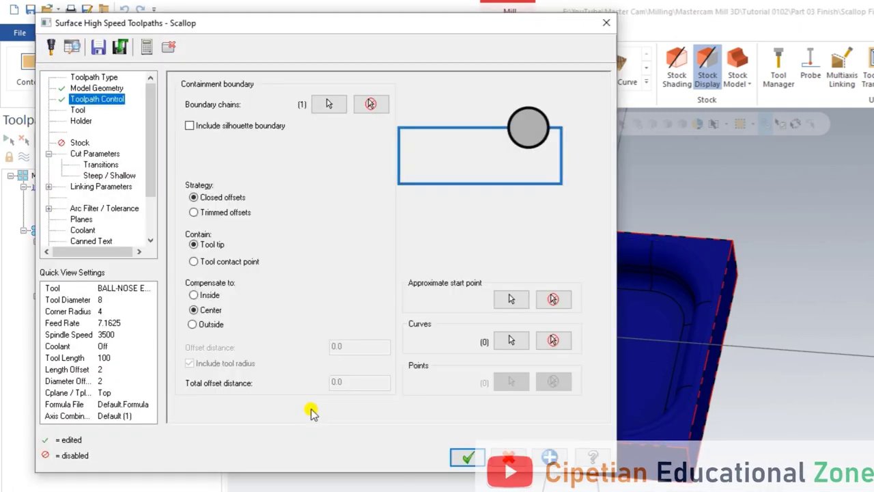
{"action": "left_click", "coordinate": [78, 110]}
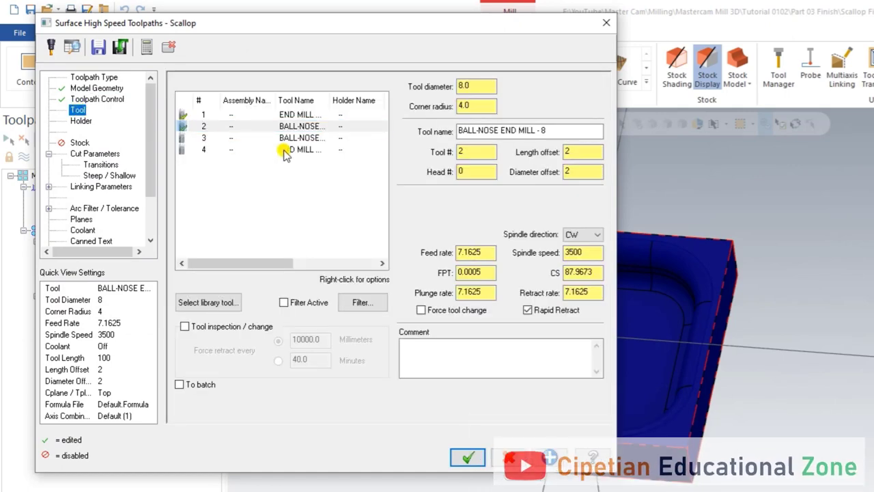
Use the 8 mm ball-nose mill with feed 1200, spindle 3000, plunge 800, comment 'Finish Ball Nose'.
{"action": "left_click", "coordinate": [296, 127]}
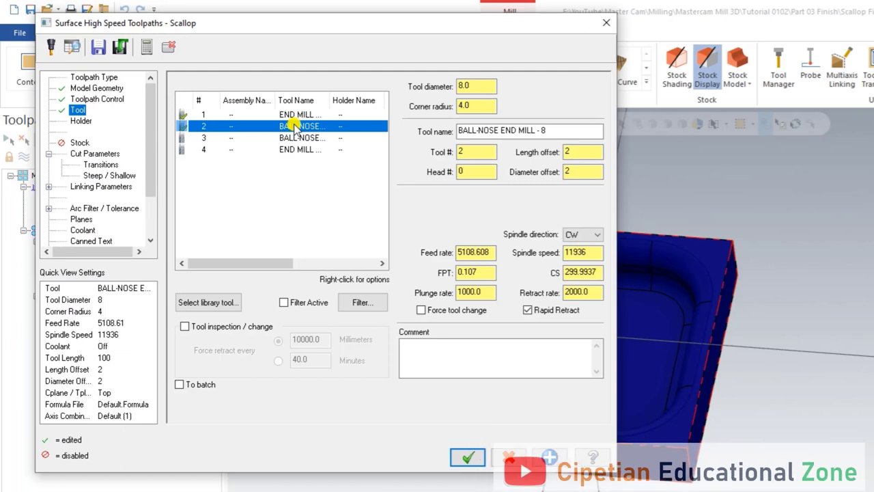
{"action": "left_click", "coordinate": [486, 252]}
{"action": "left_click_drag", "start_coordinate": [486, 252], "coordinate": [425, 260]}
{"action": "type", "text": "1200"}
{"action": "key", "text": "Tab"}
{"action": "type", "text": "3000"}
{"action": "left_click_drag", "start_coordinate": [488, 293], "coordinate": [434, 299]}
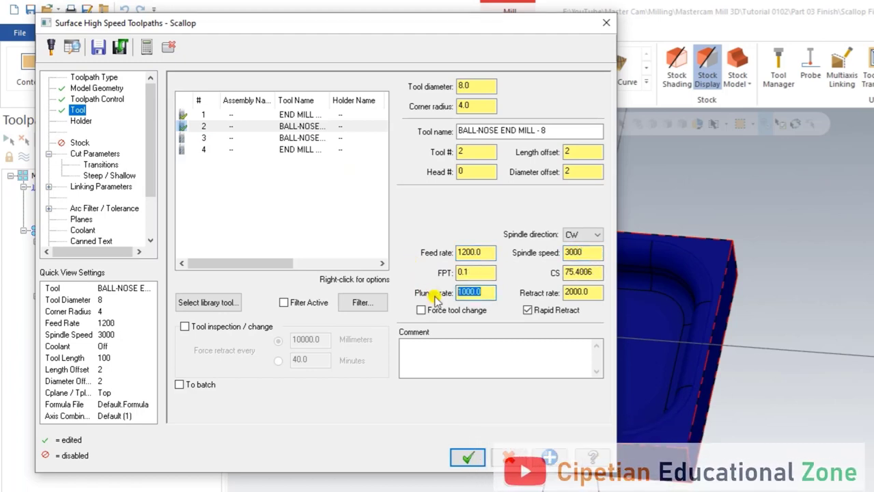
{"action": "type", "text": "800"}
{"action": "left_click", "coordinate": [454, 347]}
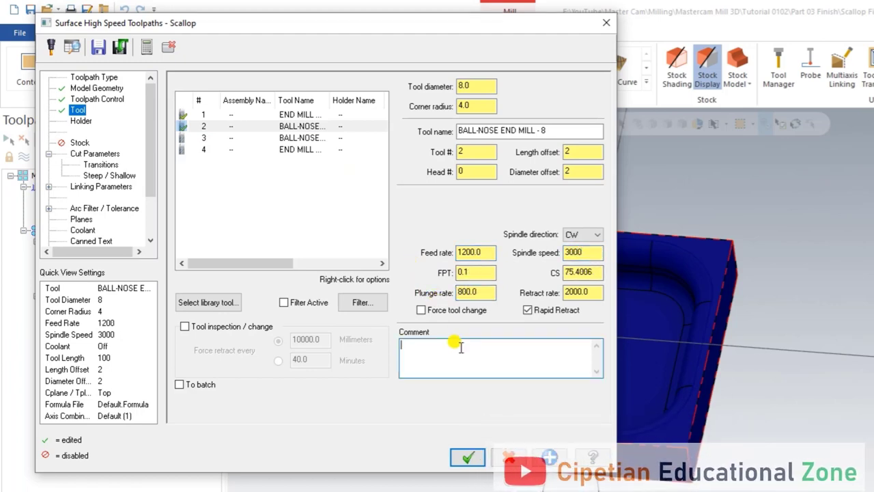
{"action": "type", "text": "Finish Ball Nose"}
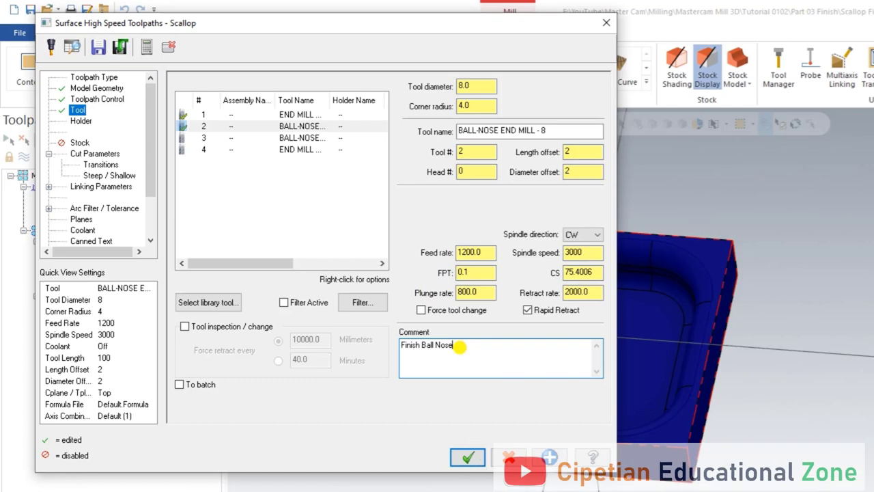
{"action": "left_click", "coordinate": [85, 122]}
Turn off Expand inside to out and set stepover 0.2 and scallop height 0.00125.
{"action": "left_click", "coordinate": [79, 143]}
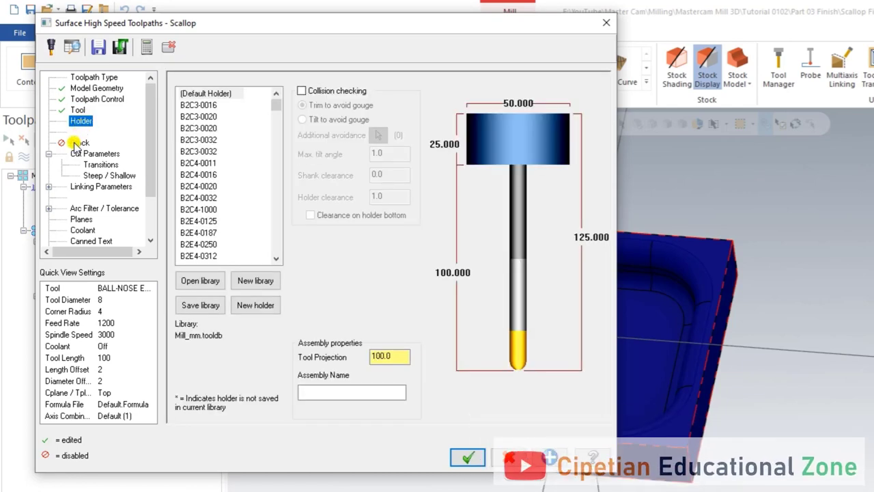
{"action": "left_click", "coordinate": [82, 153]}
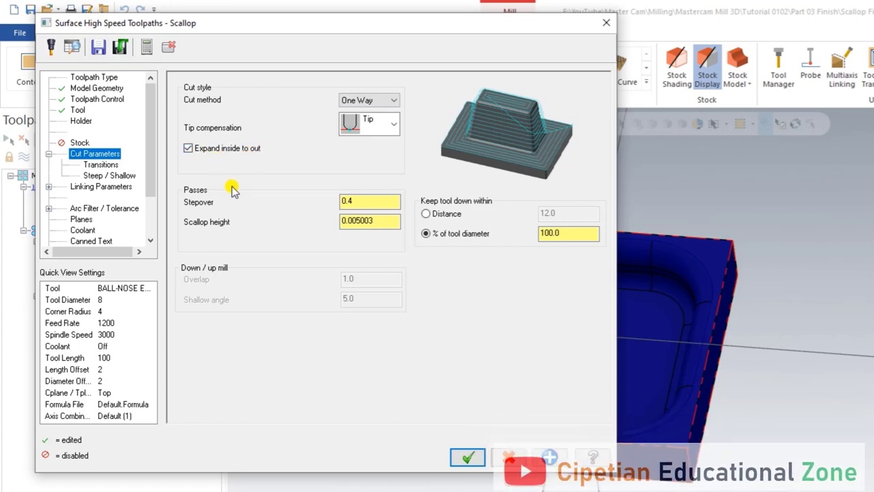
{"action": "left_click", "coordinate": [188, 148]}
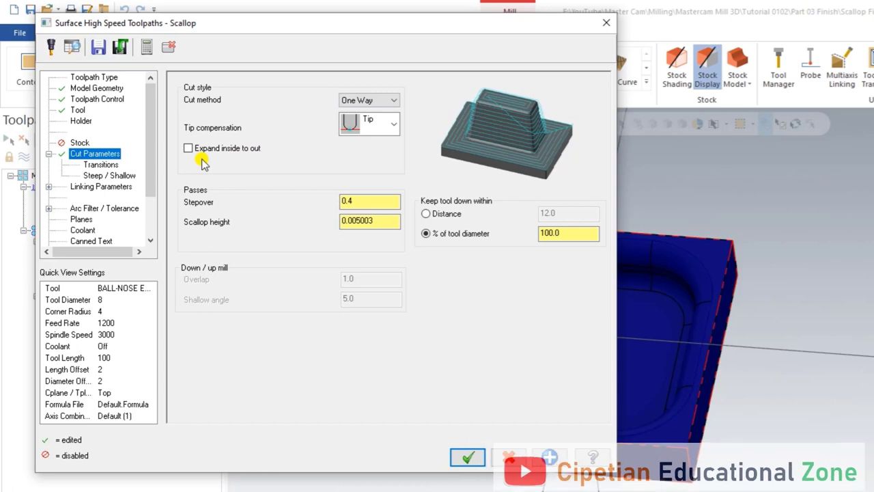
{"action": "double_click", "coordinate": [355, 200]}
{"action": "type", "text": "0.2"}
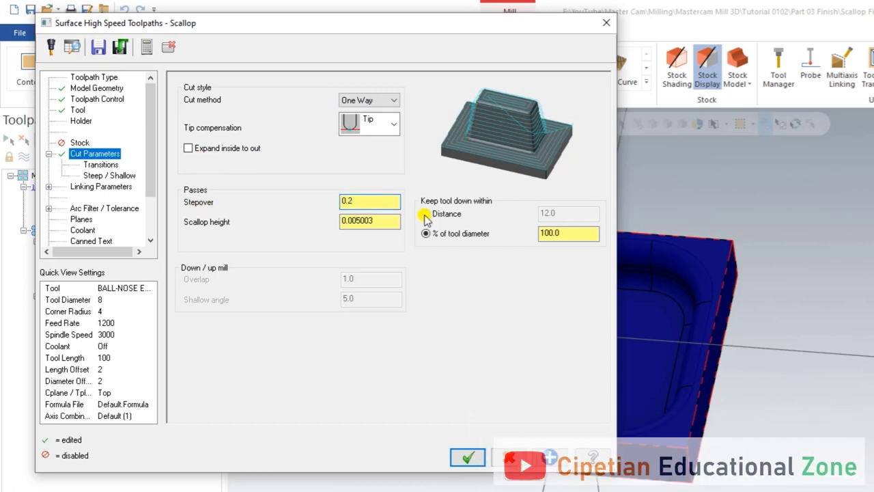
{"action": "double_click", "coordinate": [386, 221]}
{"action": "type", "text": "0.00125"}
{"action": "left_click", "coordinate": [101, 166]}
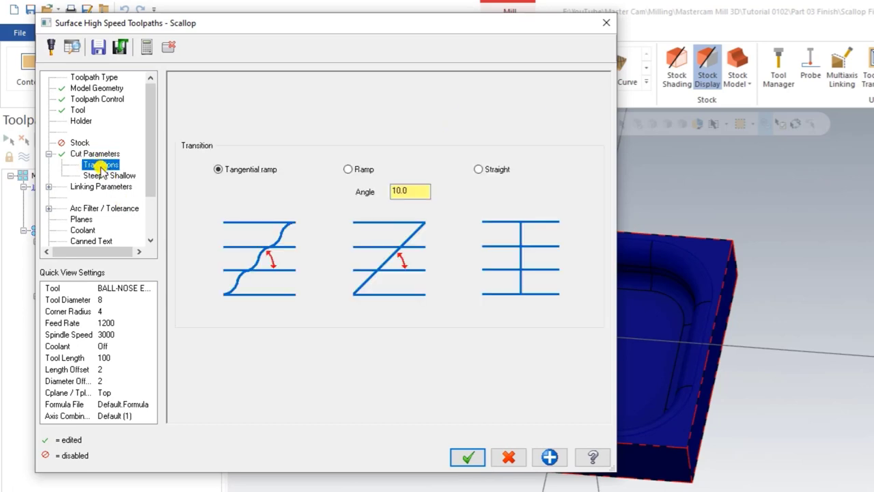
Set a 30° transition angle and detect depth limits from 0.0 to -25.5.
{"action": "double_click", "coordinate": [410, 191]}
{"action": "type", "text": "30"}
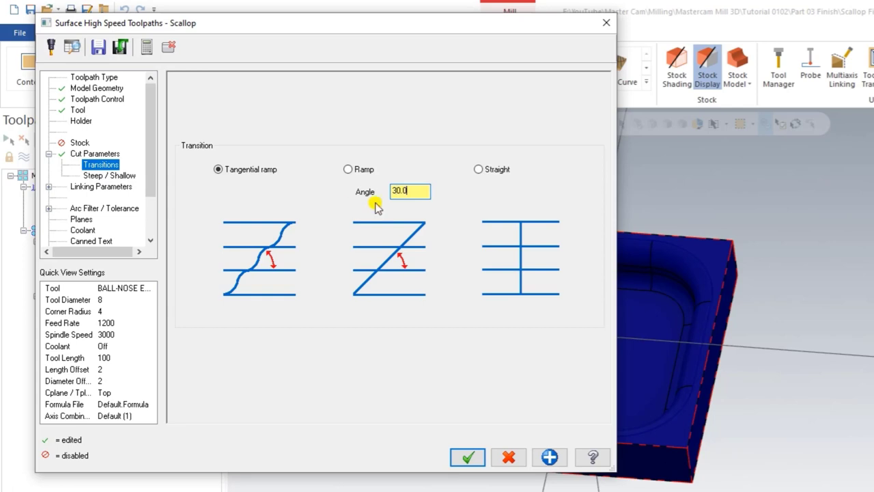
{"action": "left_click", "coordinate": [108, 177]}
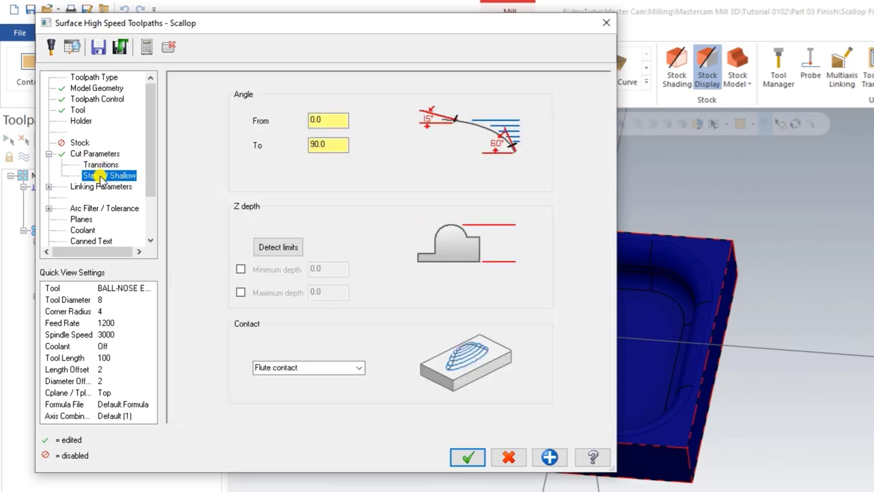
{"action": "left_click", "coordinate": [273, 247]}
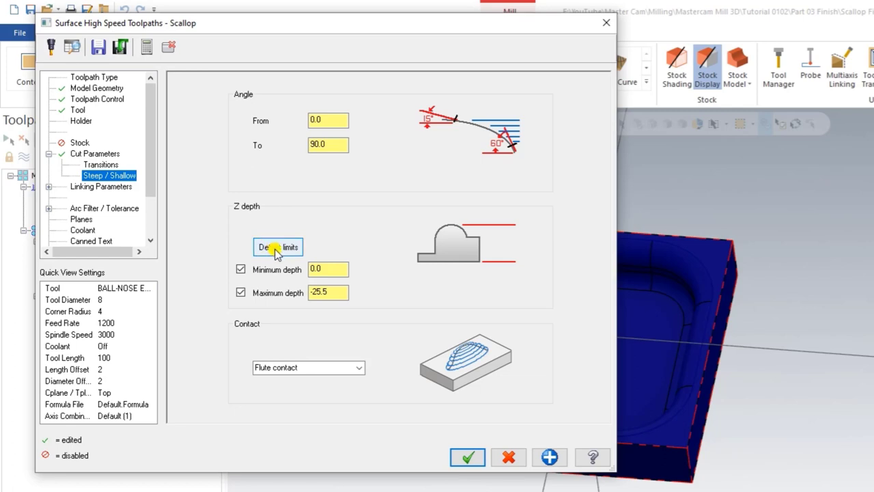
{"action": "double_click", "coordinate": [318, 268]}
{"action": "double_click", "coordinate": [345, 292]}
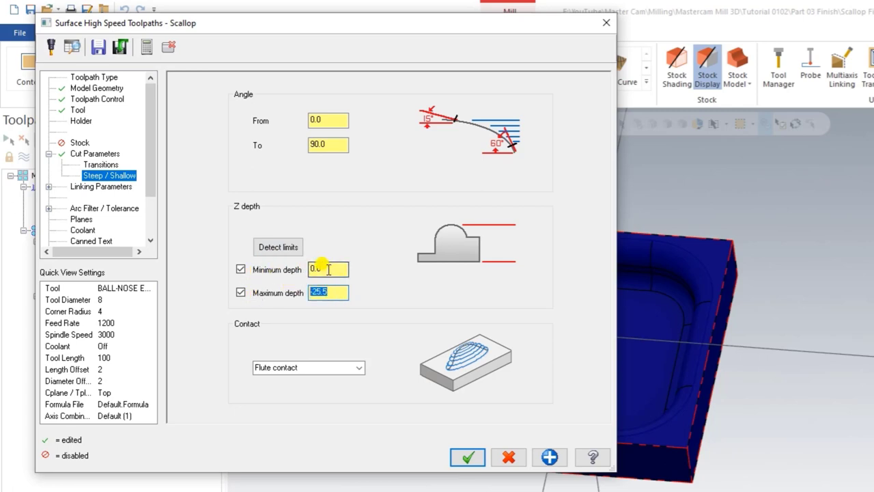
Review the geometry and linking settings, then generate the scallop toolpath and inspect it.
{"action": "left_click", "coordinate": [102, 88]}
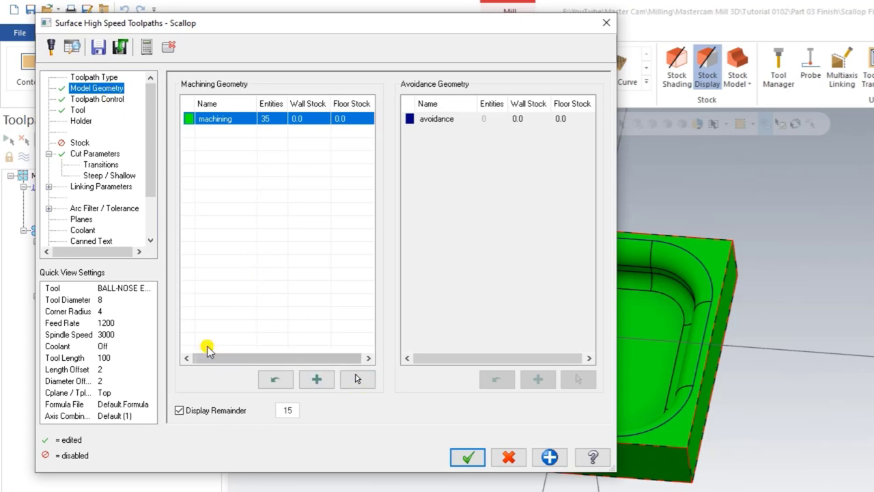
{"action": "left_click", "coordinate": [108, 176]}
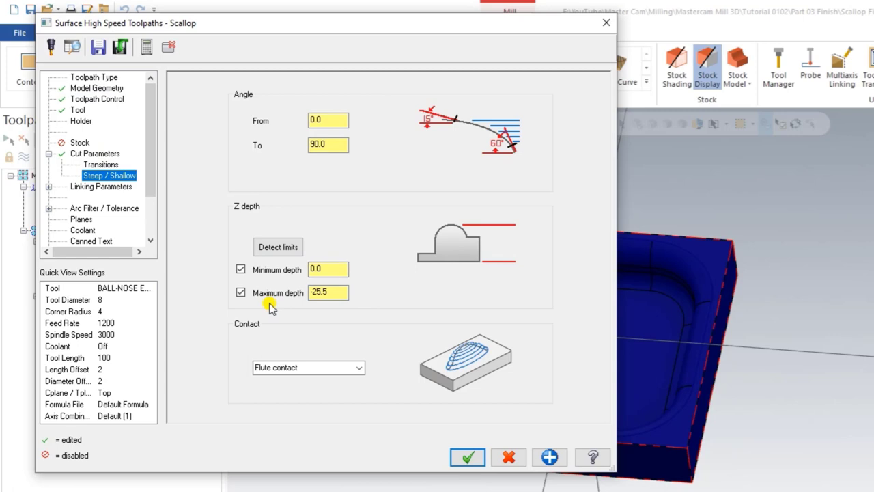
{"action": "left_click", "coordinate": [94, 186]}
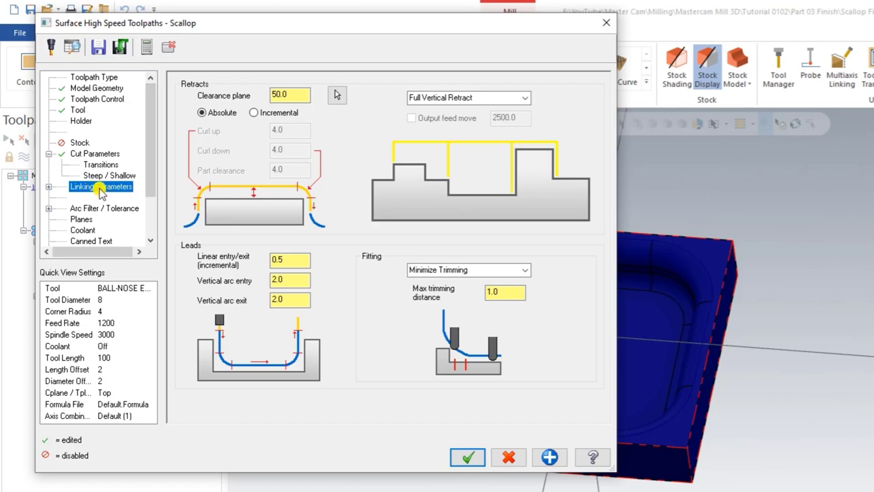
{"action": "left_click", "coordinate": [468, 457]}
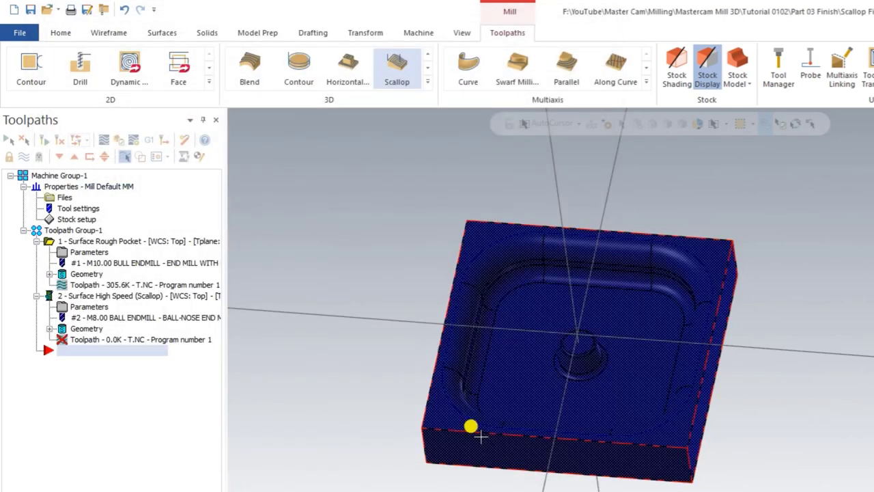
{"action": "middle_click_drag", "start_coordinate": [481, 436], "coordinate": [457, 447]}
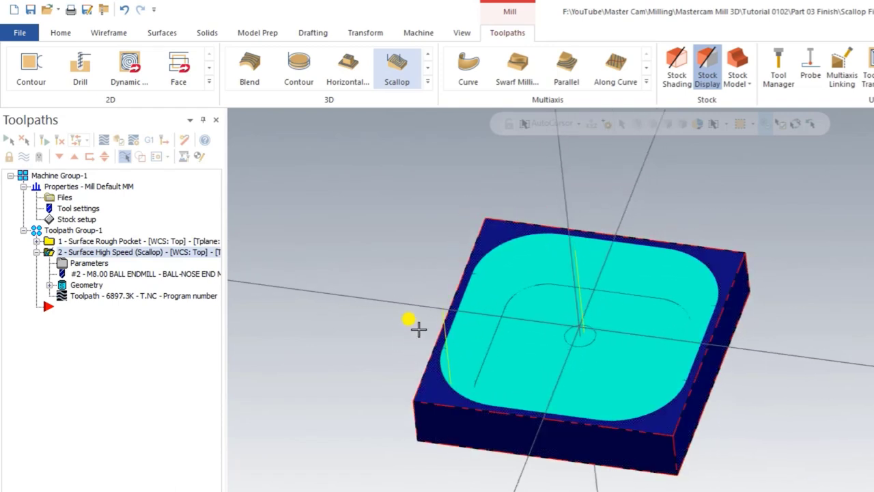
{"action": "left_click", "coordinate": [104, 139]}
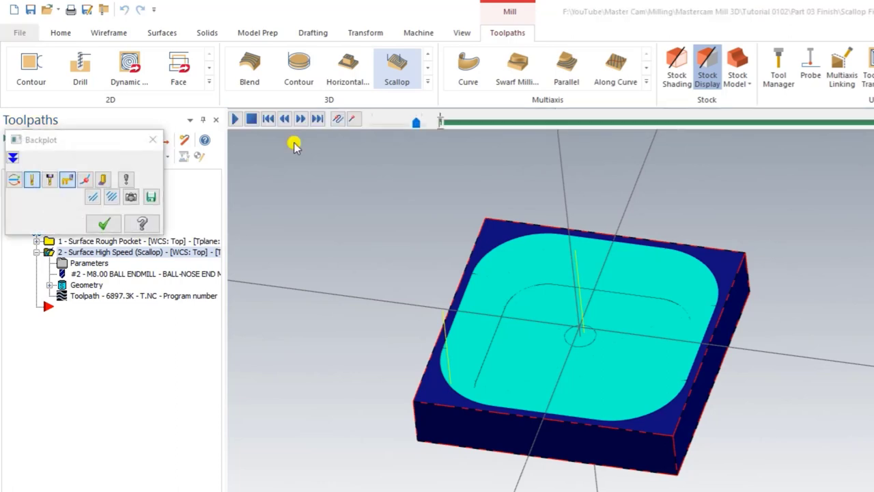
{"action": "left_click", "coordinate": [239, 121]}
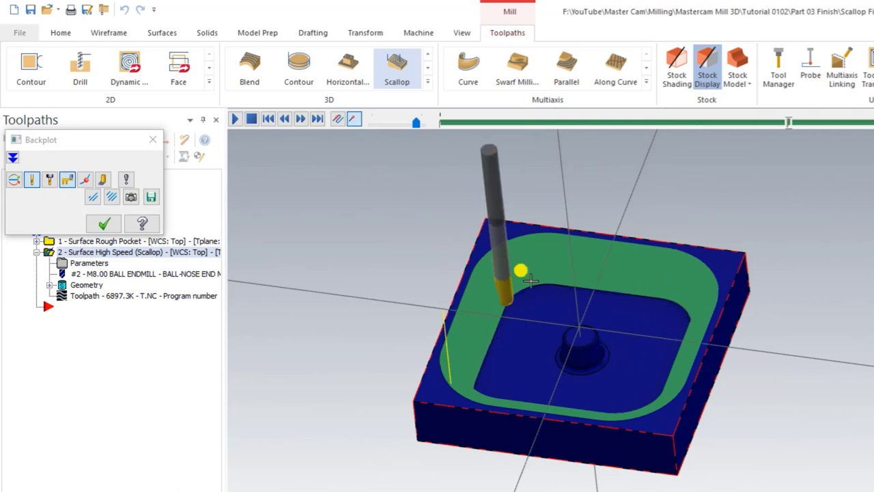
{"action": "left_click_drag", "start_coordinate": [416, 134], "coordinate": [376, 125]}
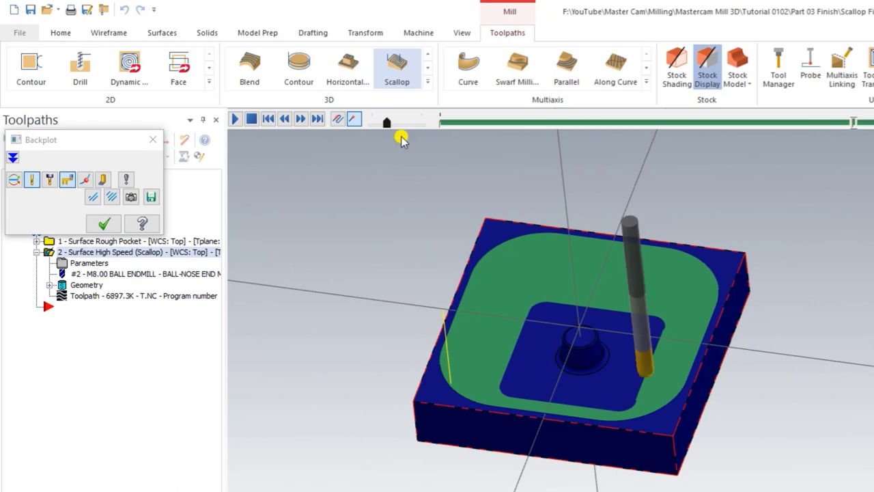
{"action": "left_click", "coordinate": [103, 223]}
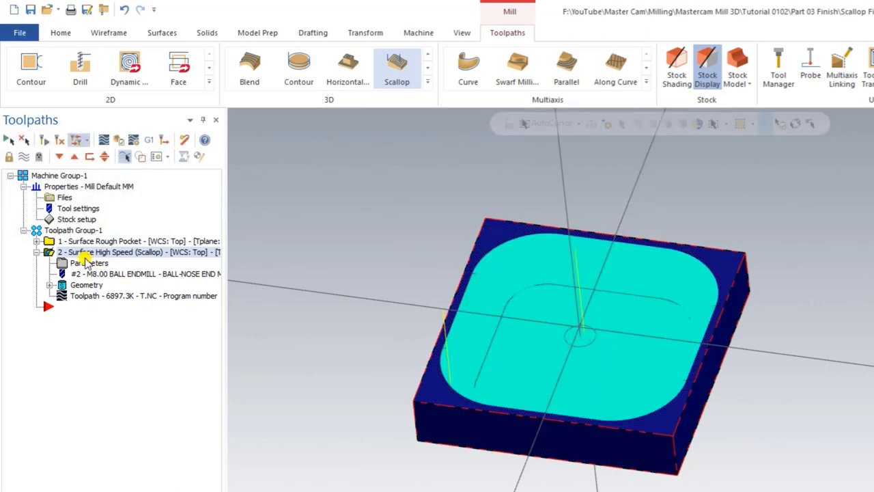
Show the machined stock, zoom in on the centre boss and back out, then hide toolpath lines.
{"action": "left_click", "coordinate": [26, 155]}
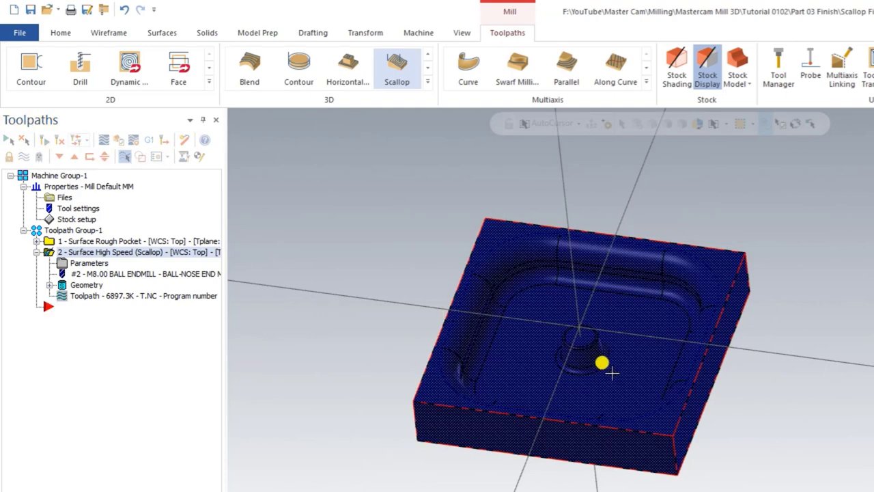
{"action": "scroll", "coordinate": [613, 370], "scroll_direction": "up", "scroll_amount": 5}
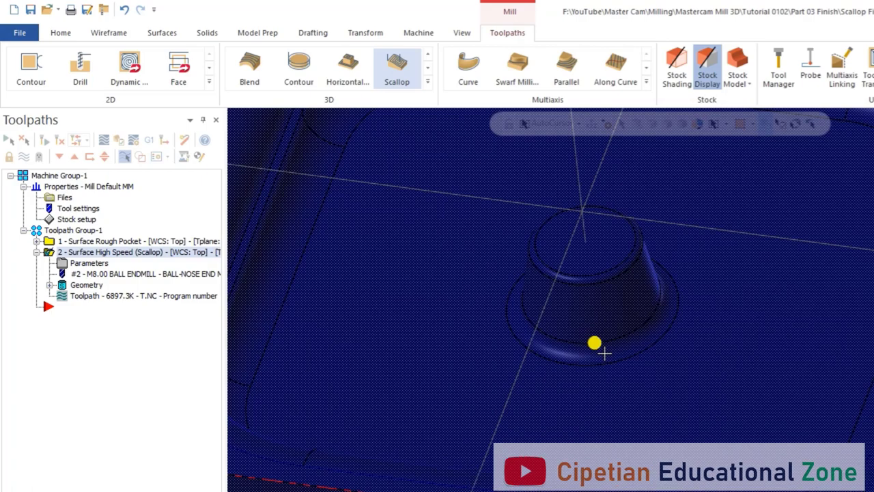
{"action": "scroll", "coordinate": [635, 376], "scroll_direction": "down", "scroll_amount": 3}
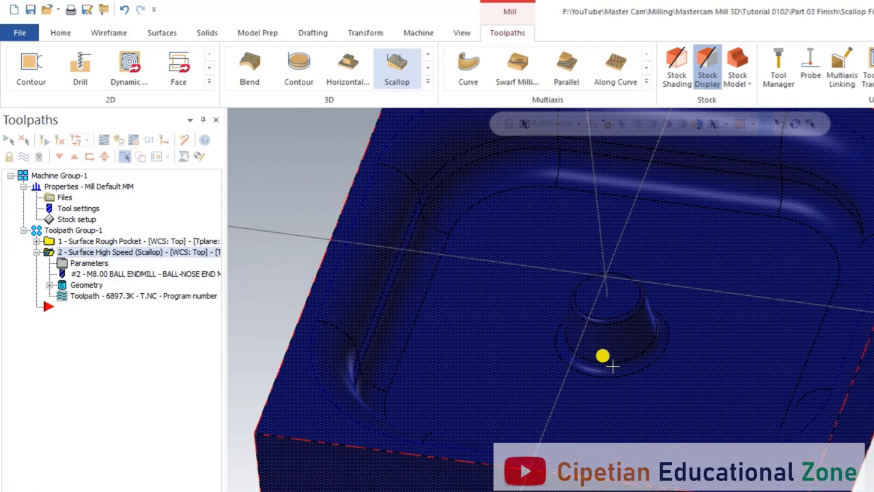
{"action": "key", "text": "alt+t"}
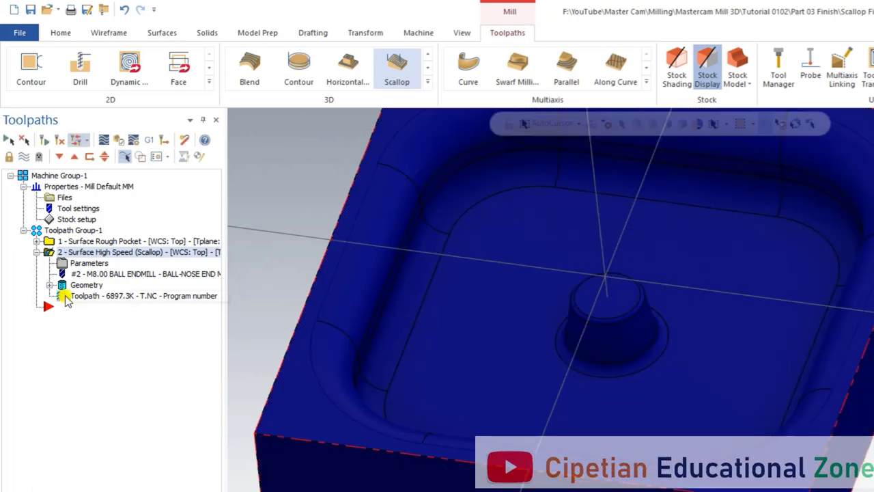
Copy and paste the scallop toolpath as a third operation and review its settings pages.
{"action": "right_click", "coordinate": [48, 253]}
{"action": "left_click", "coordinate": [73, 318]}
{"action": "right_click", "coordinate": [78, 345]}
{"action": "left_click", "coordinate": [112, 333]}
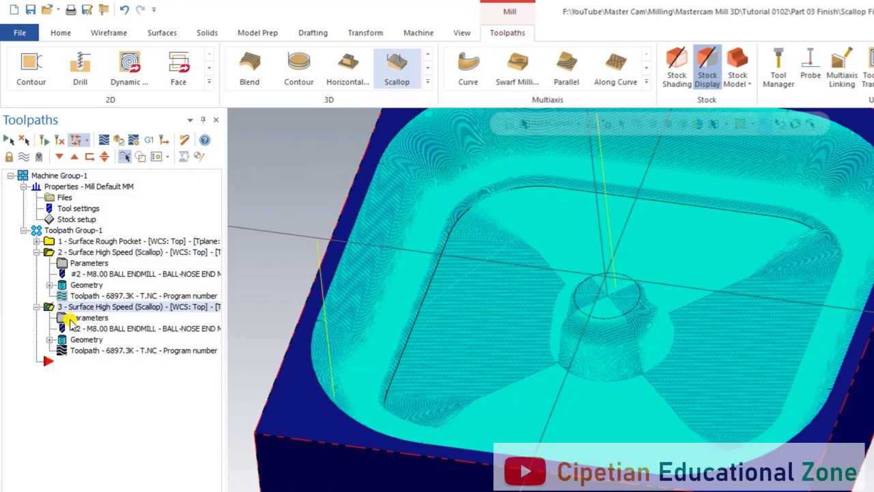
{"action": "left_click", "coordinate": [69, 318]}
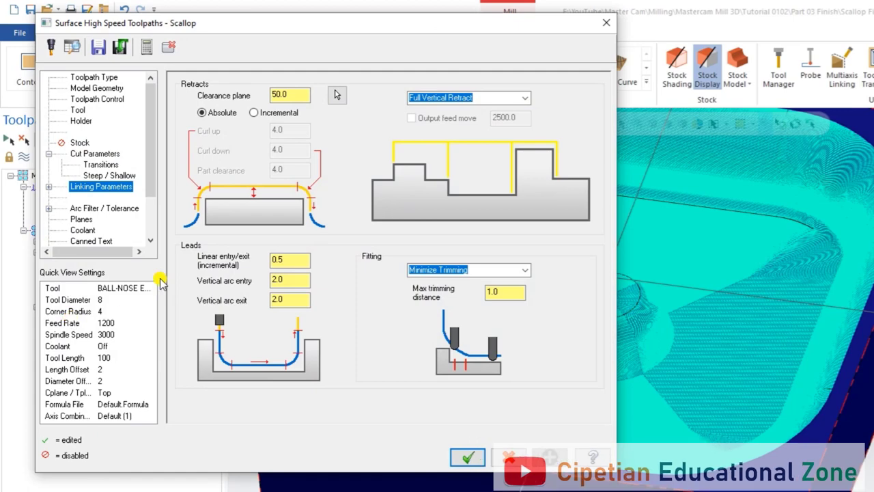
{"action": "left_click", "coordinate": [80, 80]}
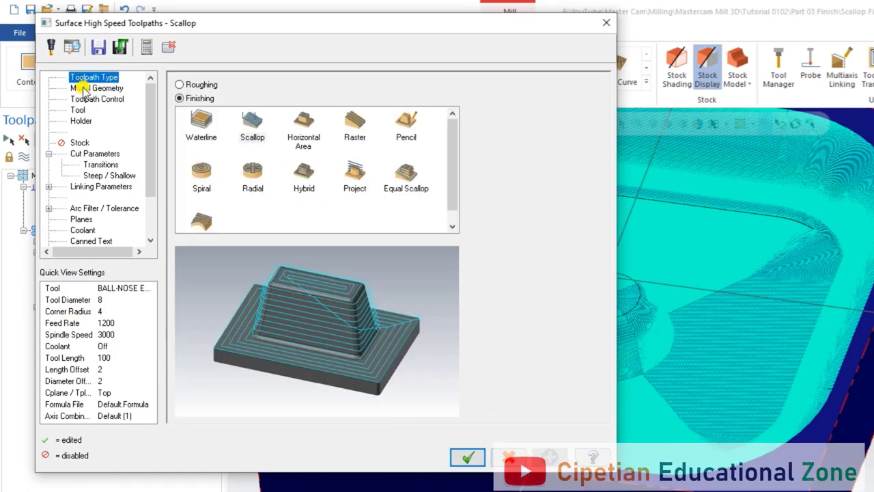
{"action": "left_click", "coordinate": [80, 88]}
{"action": "left_click", "coordinate": [88, 100]}
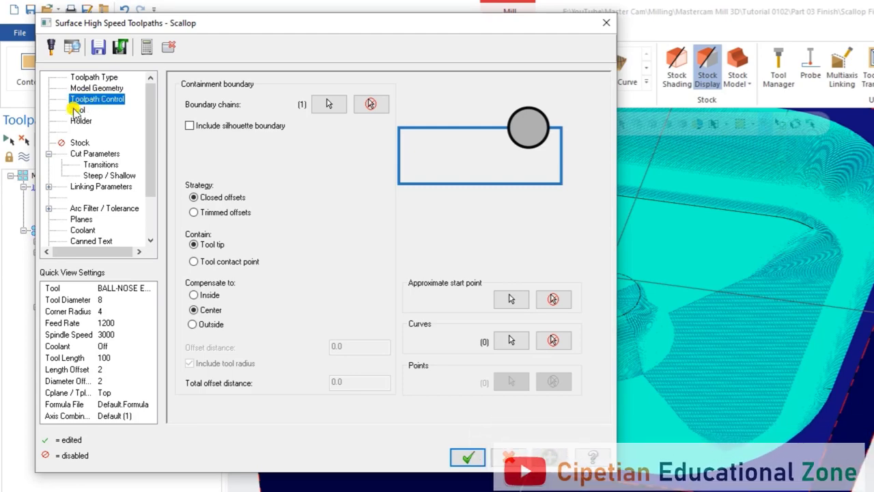
Switch the copy to the 4 mm ball-nose (diameter 4.0, radius 2.0) with feed rate 1000.
{"action": "left_click", "coordinate": [77, 110]}
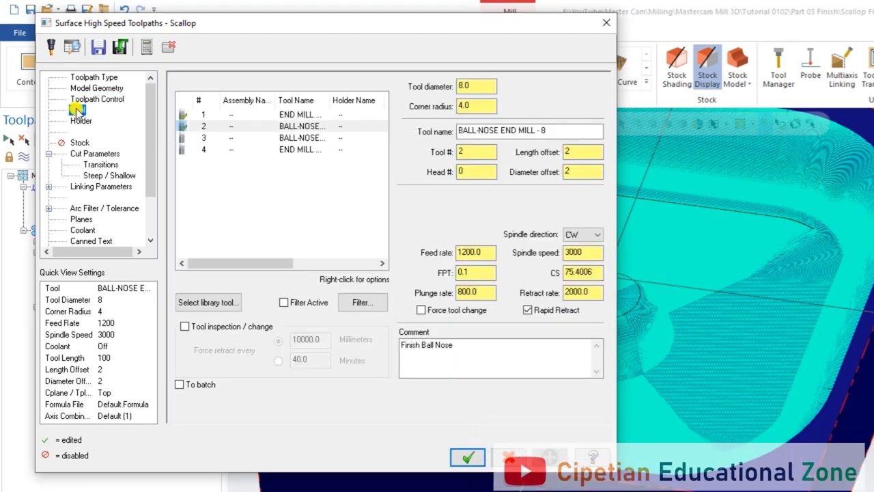
{"action": "left_click", "coordinate": [299, 138]}
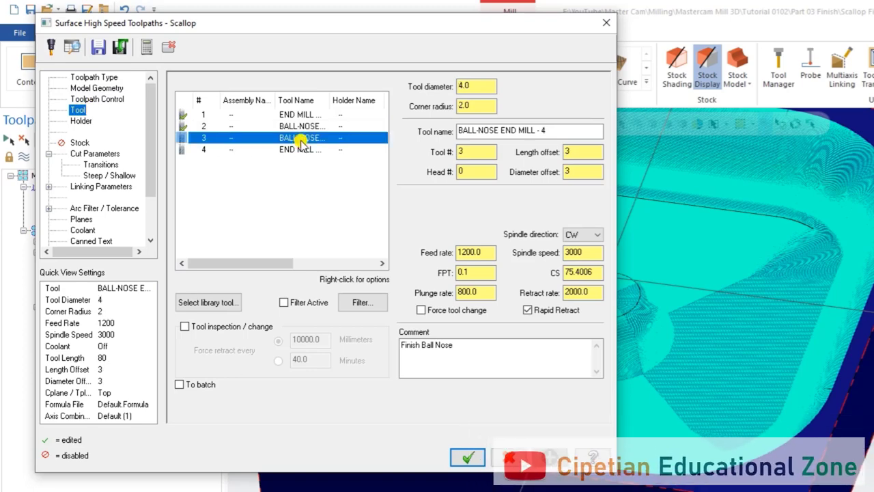
{"action": "double_click", "coordinate": [489, 107]}
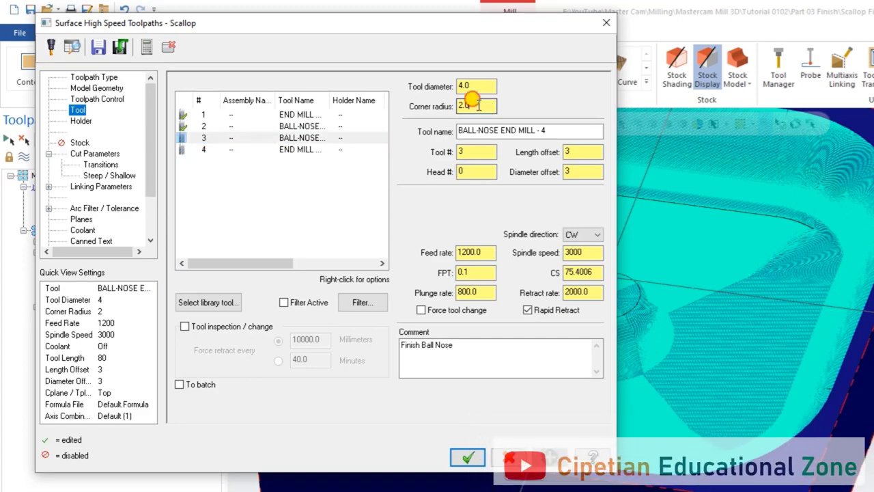
{"action": "left_click", "coordinate": [471, 86]}
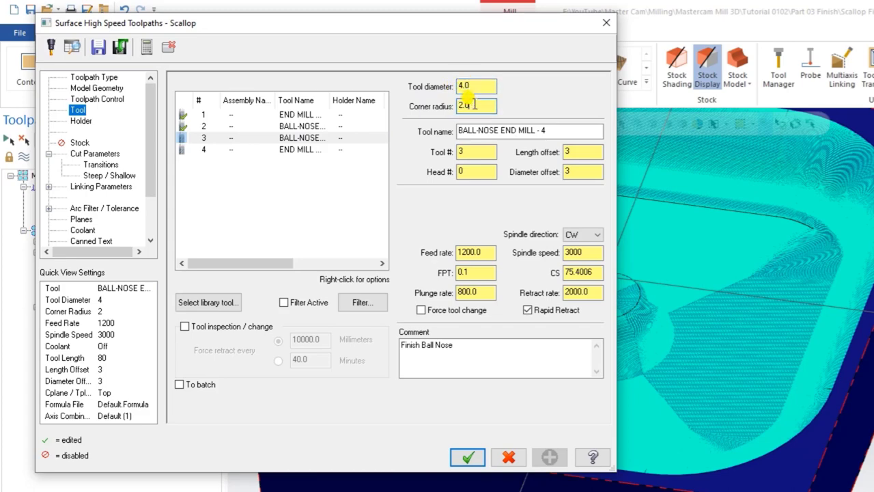
{"action": "double_click", "coordinate": [470, 105]}
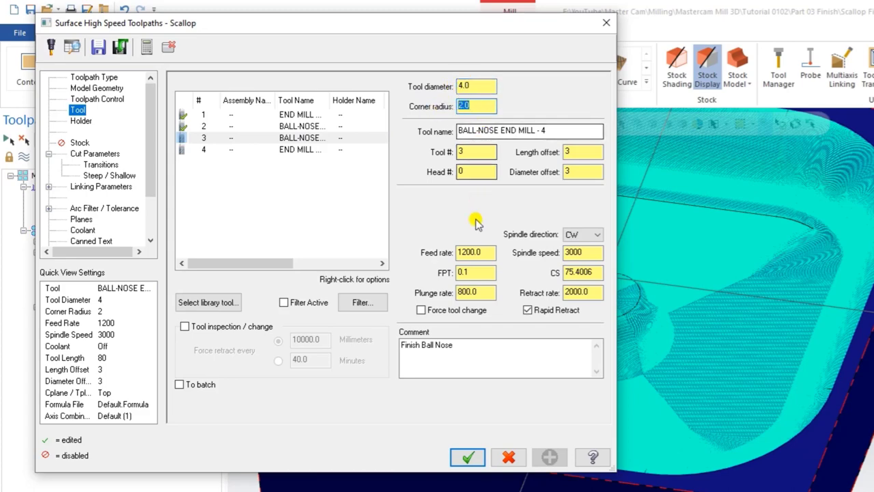
{"action": "double_click", "coordinate": [488, 251]}
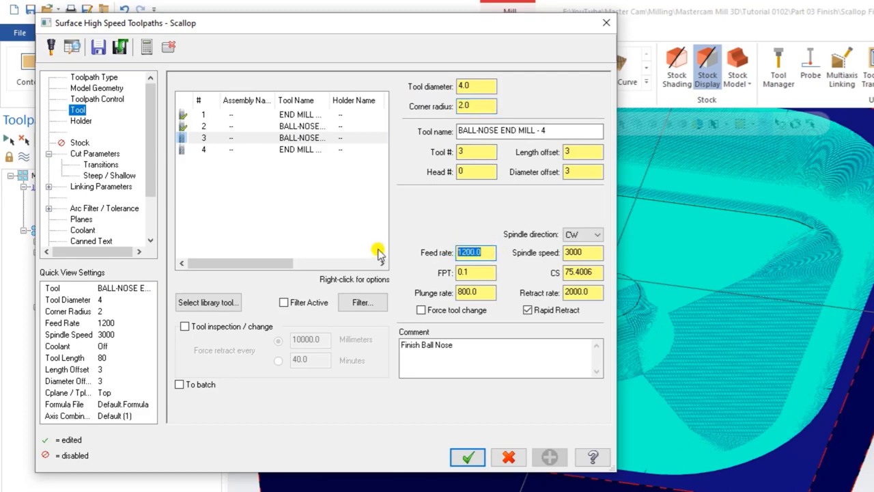
{"action": "type", "text": "1000.0"}
{"action": "double_click", "coordinate": [577, 291]}
Enter 2000.0, then check the scallop cut parameters' 0.1 stepover value.
{"action": "type", "text": "2000.0"}
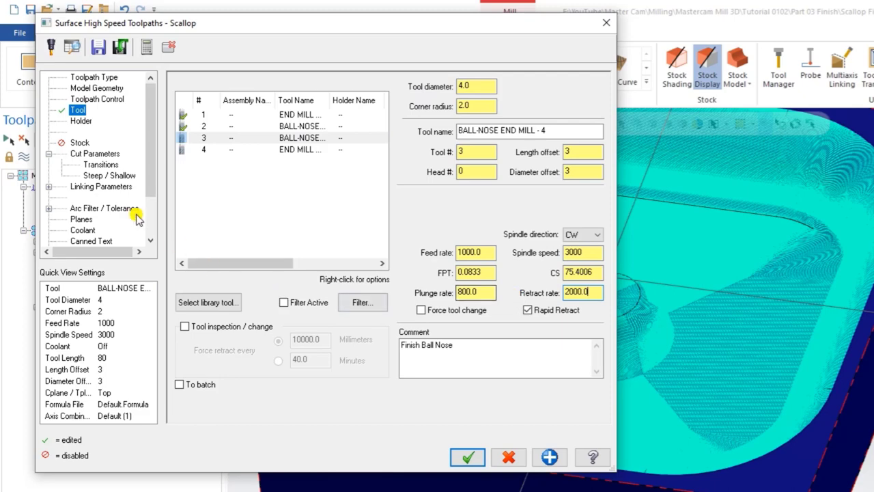
{"action": "left_click", "coordinate": [92, 154]}
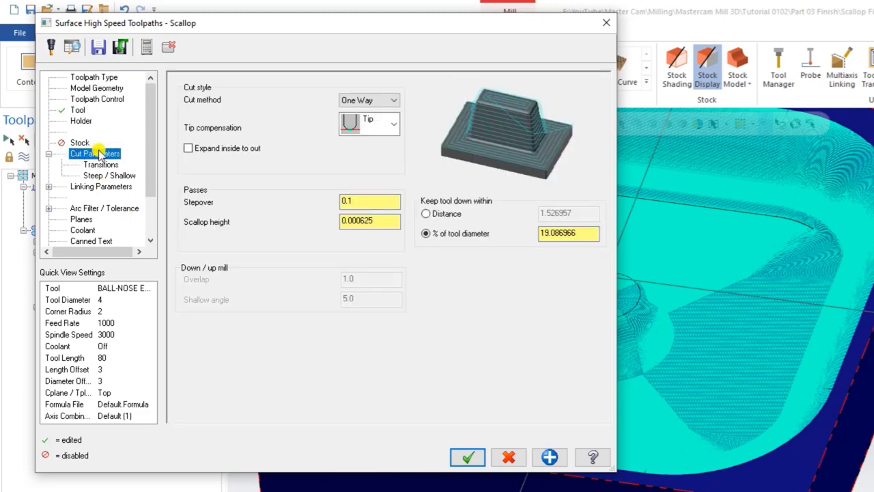
{"action": "double_click", "coordinate": [342, 200]}
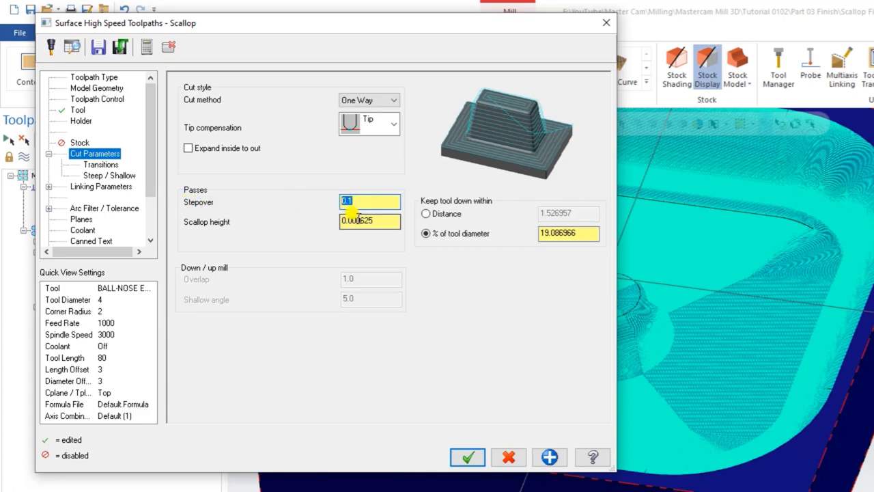
Review the transition, steep/shallow and linking settings of the copied scallop toolpath.
{"action": "left_click", "coordinate": [95, 165]}
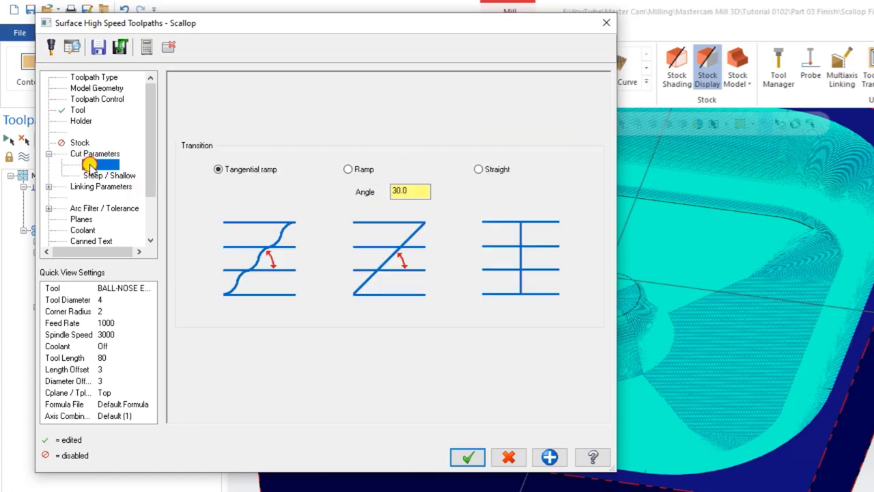
{"action": "left_click", "coordinate": [100, 176]}
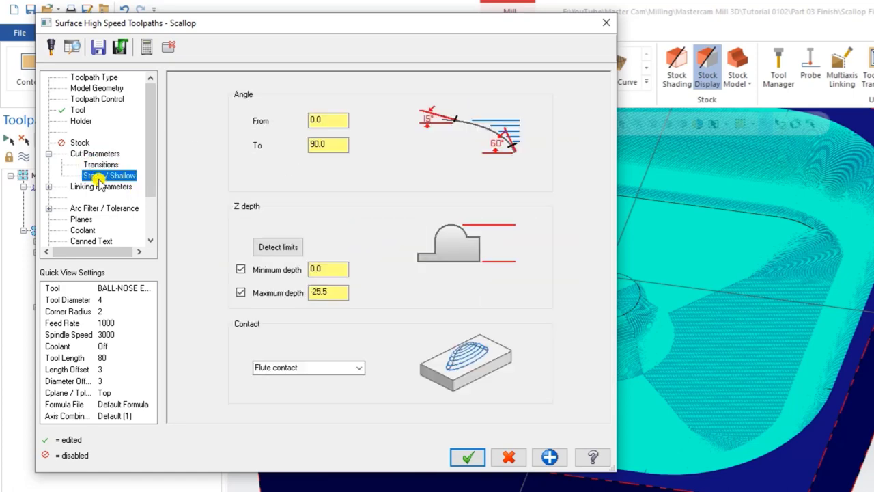
{"action": "left_click", "coordinate": [103, 186]}
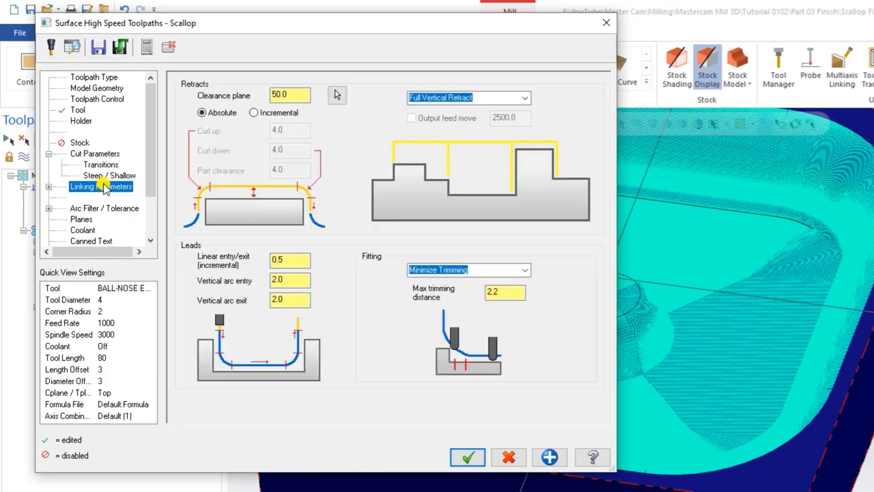
{"action": "left_click", "coordinate": [79, 142]}
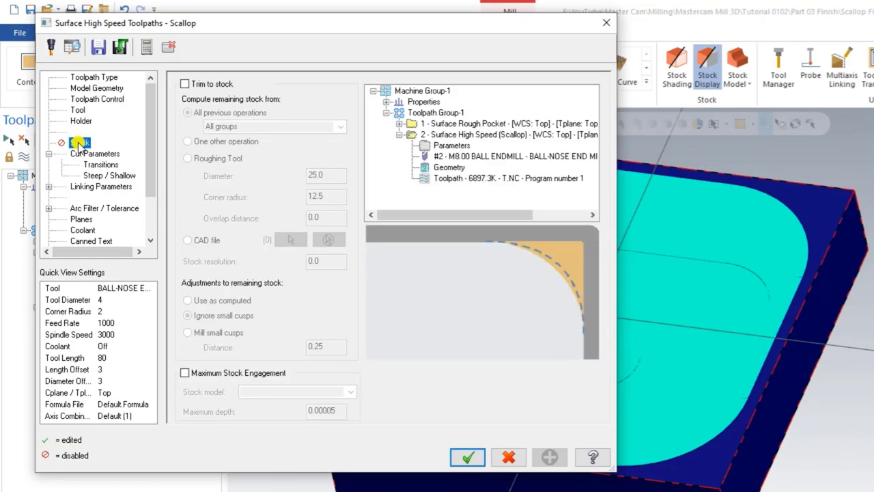
Trim the scallop pass to stock left by a 10 mm, 2.0-radius roughing tool, creating operation 3.
{"action": "left_click", "coordinate": [185, 83]}
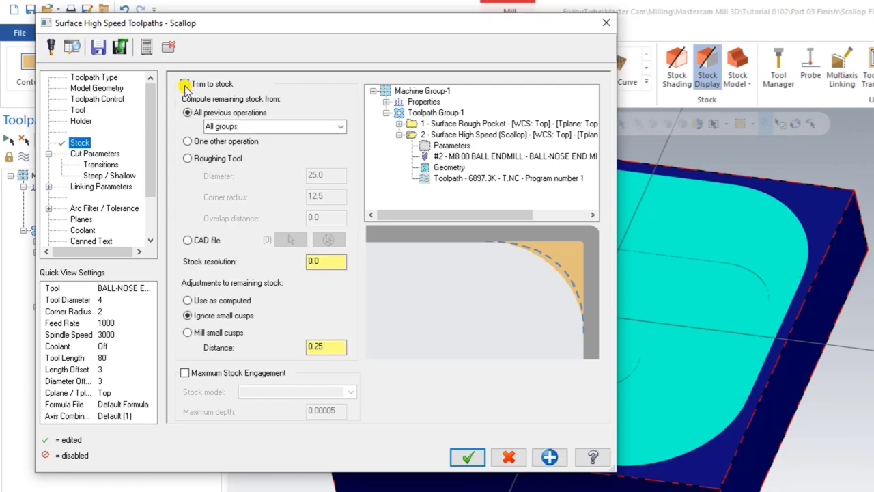
{"action": "left_click", "coordinate": [191, 159]}
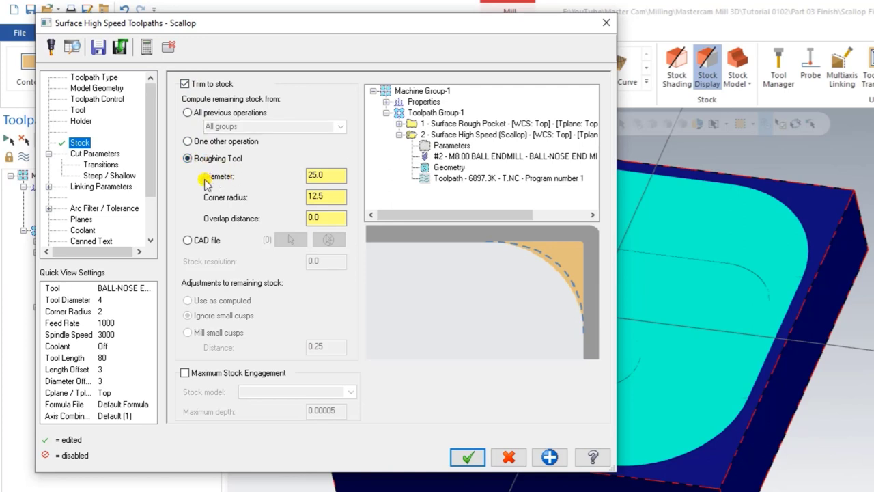
{"action": "double_click", "coordinate": [329, 175]}
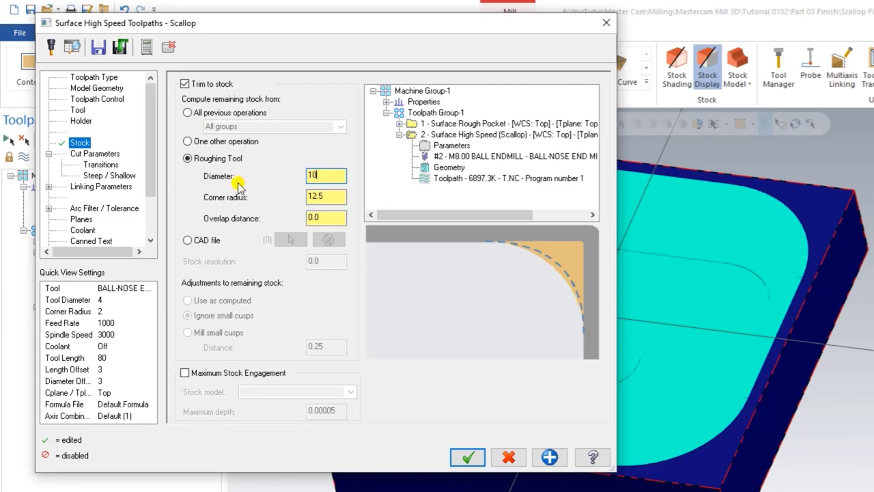
{"action": "double_click", "coordinate": [330, 196]}
{"action": "type", "text": "1"}
{"action": "double_click", "coordinate": [326, 199]}
{"action": "left_click", "coordinate": [343, 215]}
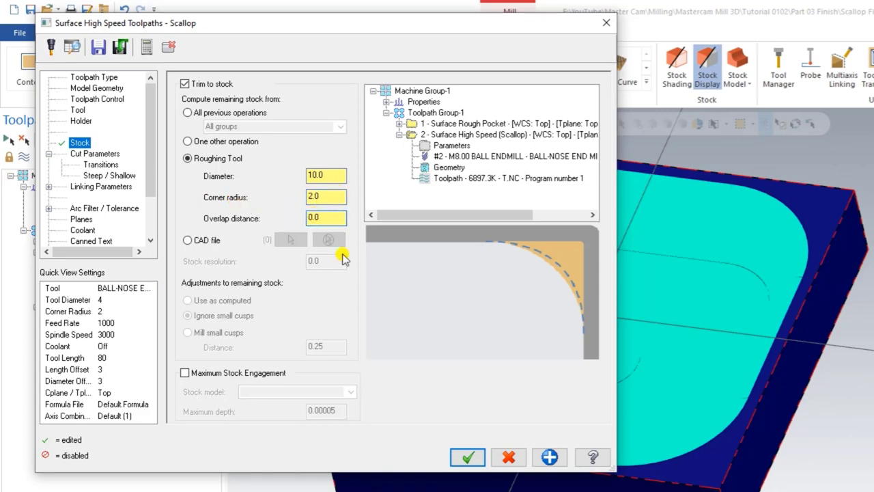
{"action": "left_click", "coordinate": [459, 456]}
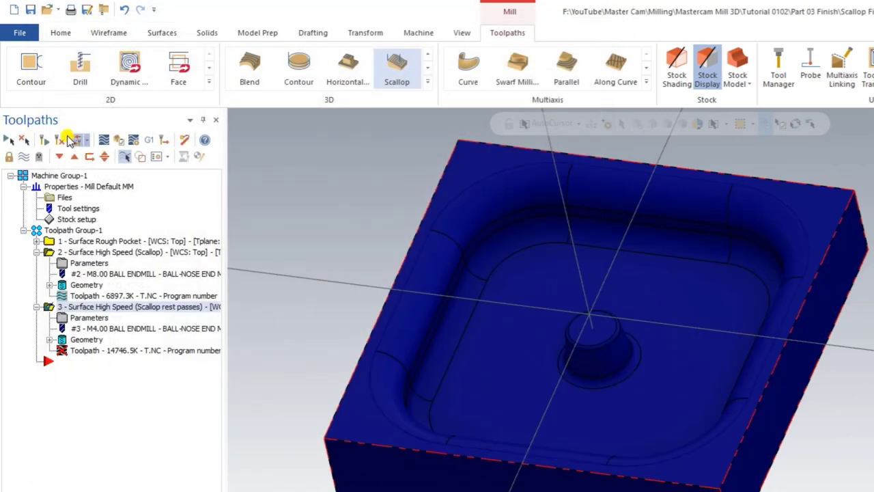
Regenerate rest-pass toolpath 3 and orbit the part to inspect it around the central boss.
{"action": "left_click", "coordinate": [61, 139]}
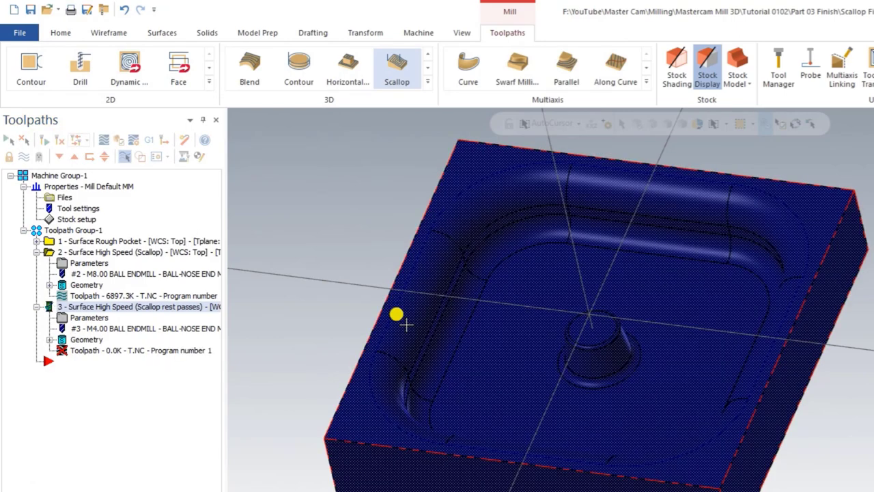
{"action": "mouse_move", "coordinate": [464, 377]}
{"action": "middle_mouse_down"}
{"action": "mouse_move", "coordinate": [502, 357]}
{"action": "mouse_move", "coordinate": [464, 359]}
{"action": "mouse_move", "coordinate": [451, 371]}
{"action": "mouse_move", "coordinate": [459, 395]}
{"action": "middle_mouse_up"}
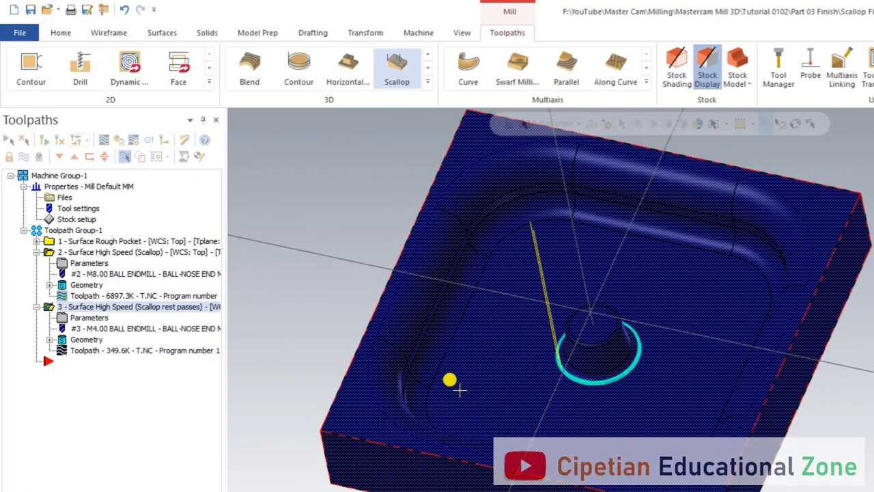
{"action": "mouse_move", "coordinate": [523, 398]}
{"action": "middle_mouse_down"}
{"action": "mouse_move", "coordinate": [548, 373]}
{"action": "mouse_move", "coordinate": [513, 383]}
{"action": "mouse_move", "coordinate": [513, 394]}
{"action": "mouse_move", "coordinate": [527, 397]}
{"action": "mouse_move", "coordinate": [521, 379]}
{"action": "middle_mouse_up"}
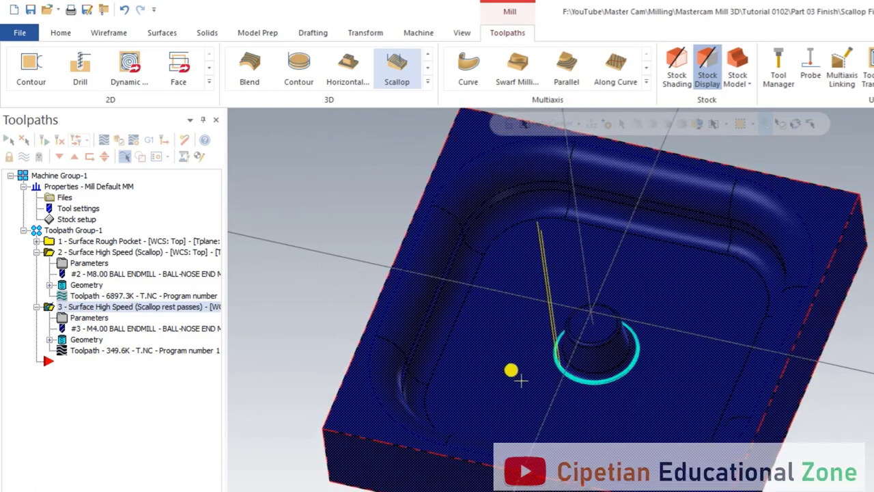
{"action": "scroll", "coordinate": [588, 386], "scroll_direction": "up", "scroll_amount": 5}
{"action": "middle_click_drag", "start_coordinate": [559, 425], "coordinate": [558, 413]}
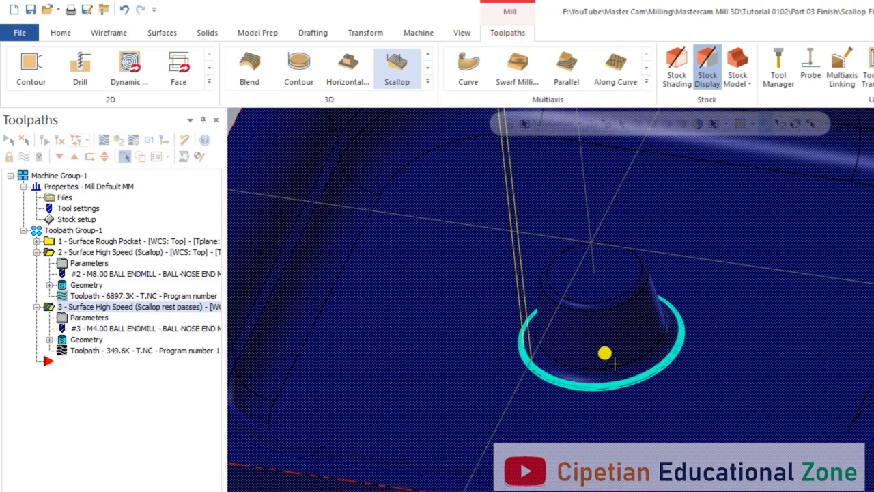
{"action": "middle_click_drag", "start_coordinate": [388, 310], "coordinate": [369, 294]}
Play the backplot of rest-pass toolpath 3 at increased speed, viewing the whole part.
{"action": "left_click", "coordinate": [106, 140]}
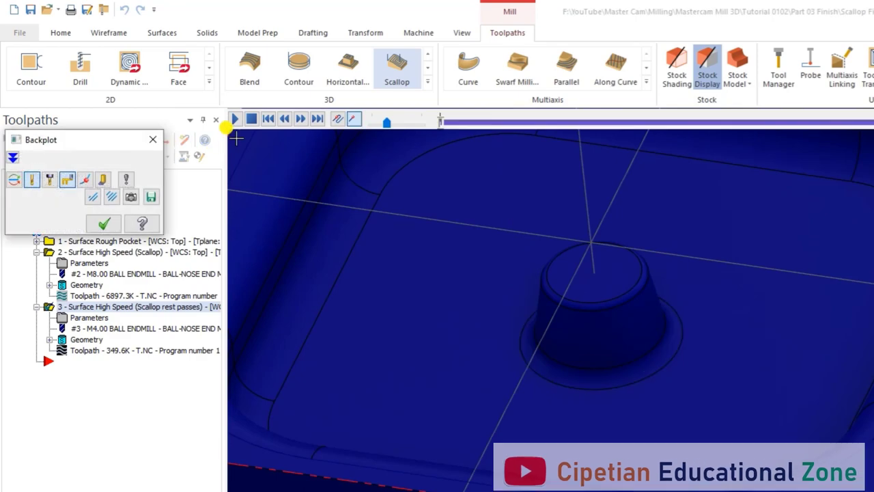
{"action": "left_click", "coordinate": [235, 119]}
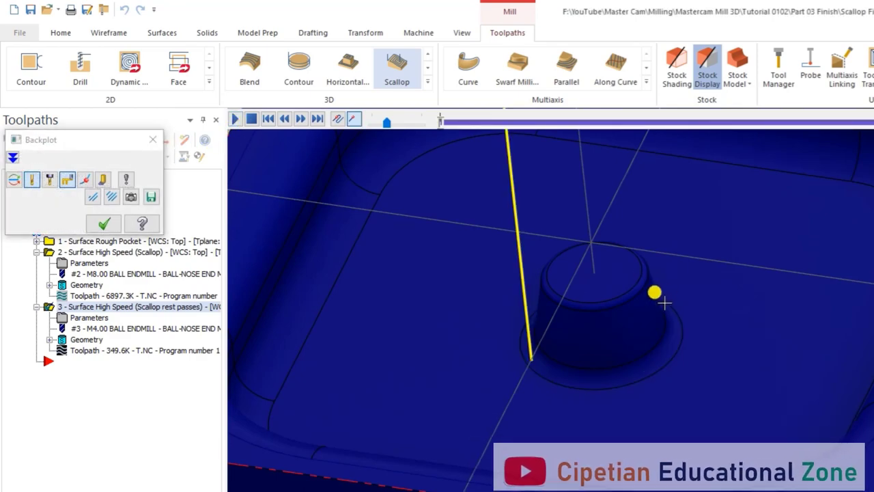
{"action": "scroll", "coordinate": [451, 322], "scroll_direction": "down", "scroll_amount": 3}
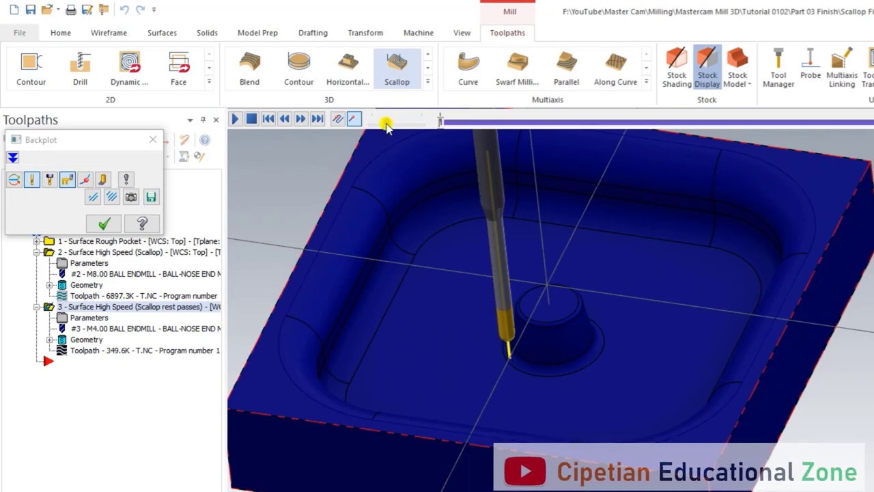
{"action": "left_click_drag", "start_coordinate": [387, 124], "coordinate": [395, 125]}
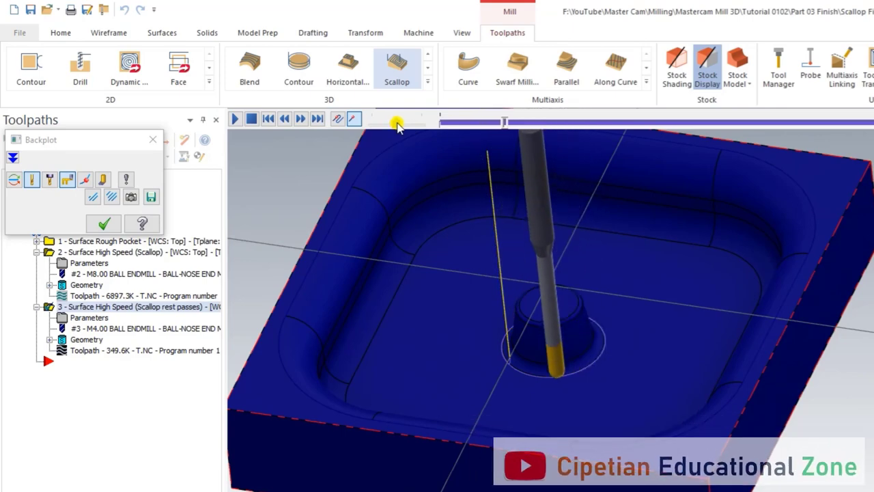
{"action": "left_click_drag", "start_coordinate": [396, 125], "coordinate": [432, 126]}
{"action": "middle_click_drag", "start_coordinate": [585, 410], "coordinate": [376, 374]}
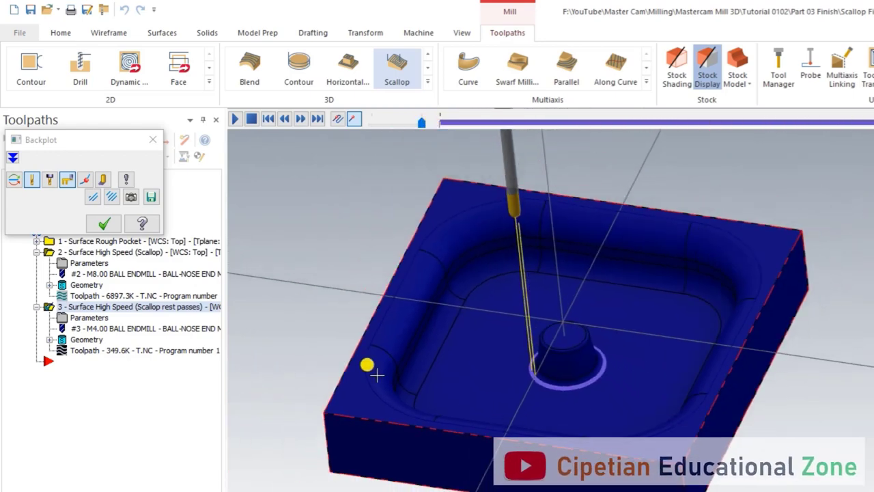
Close the backplot and compare the first scallop pass (operation 2) with rest-pass operation 3.
{"action": "left_click", "coordinate": [104, 223]}
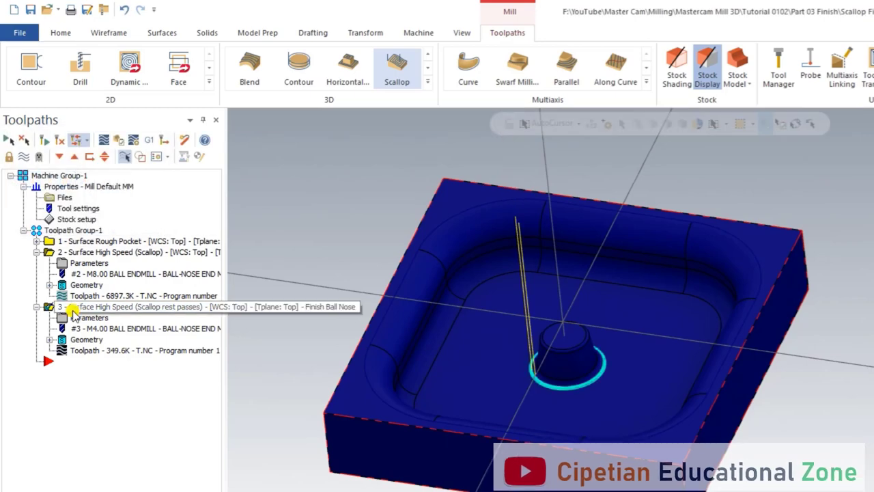
{"action": "left_click", "coordinate": [54, 252]}
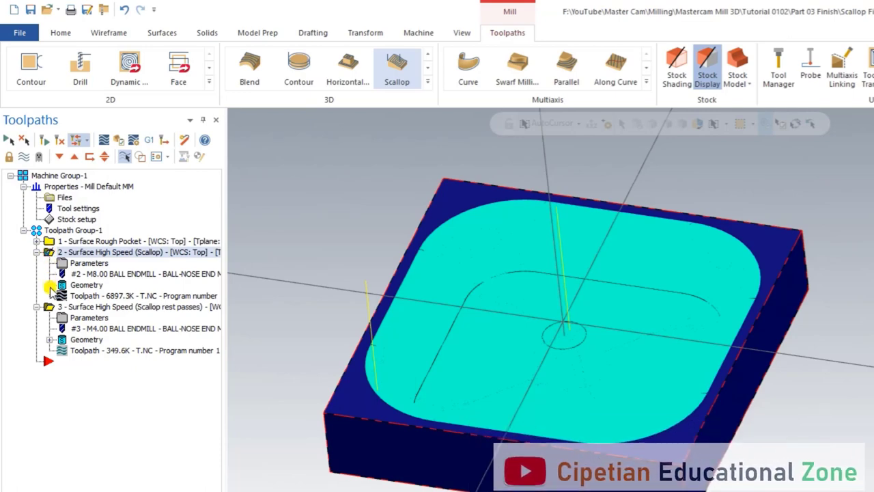
{"action": "left_click", "coordinate": [44, 308]}
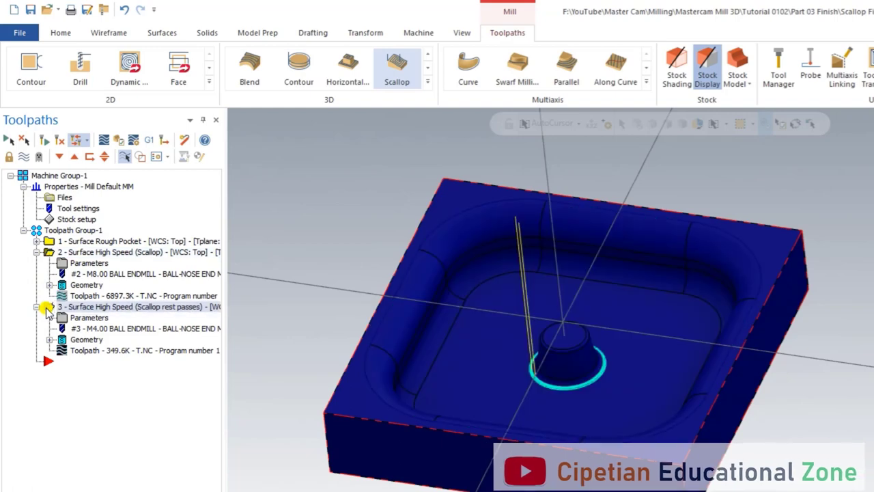